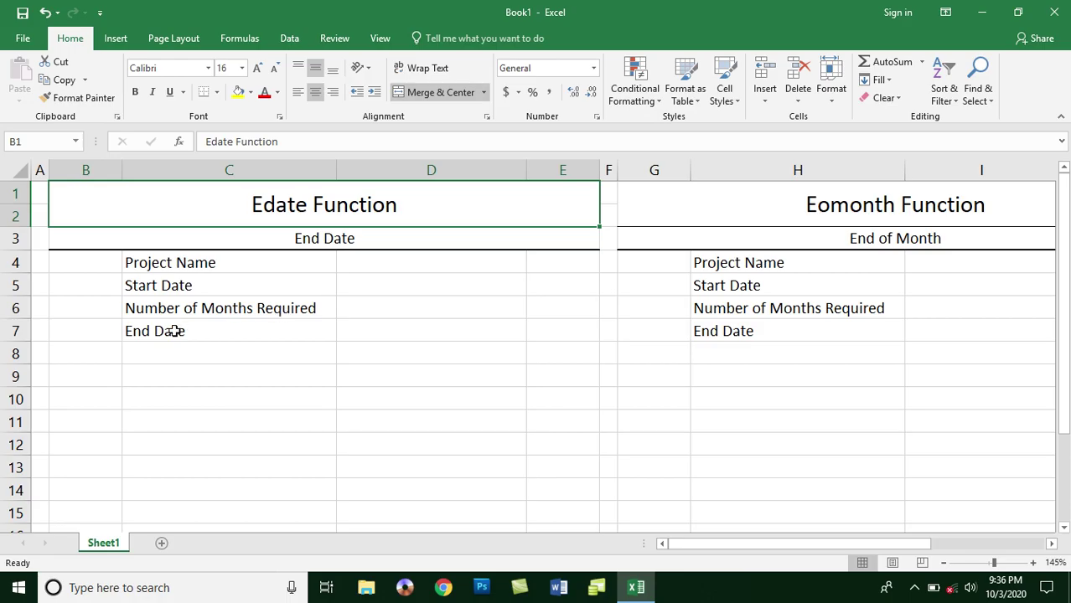
# - Enter "Contruction Project" as the project name in cell D4 of the Edate Function table
pyautogui.click(364, 267)
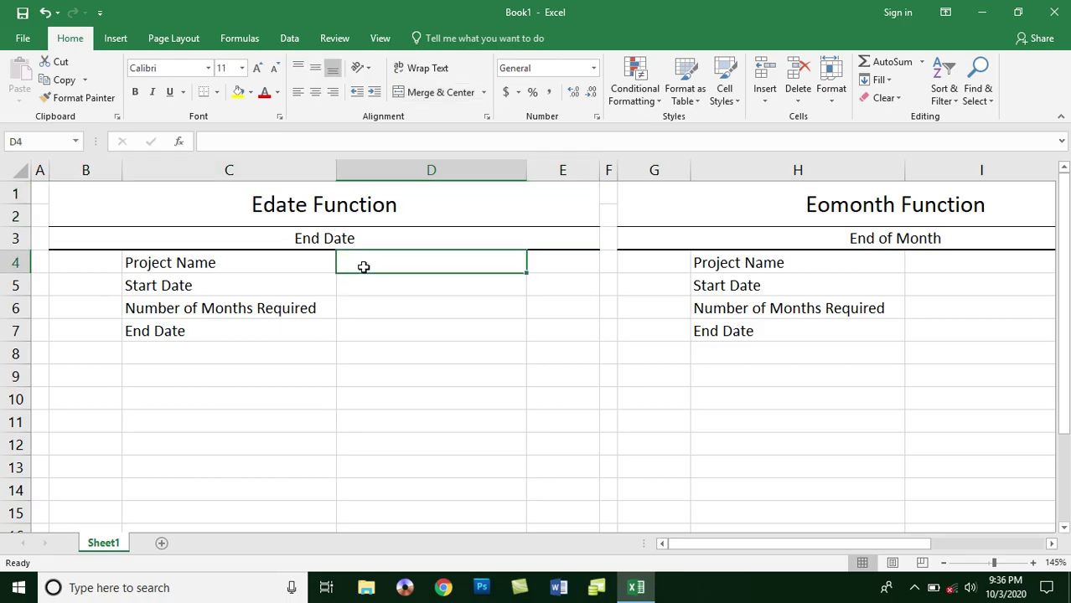
pyautogui.write('Contr')
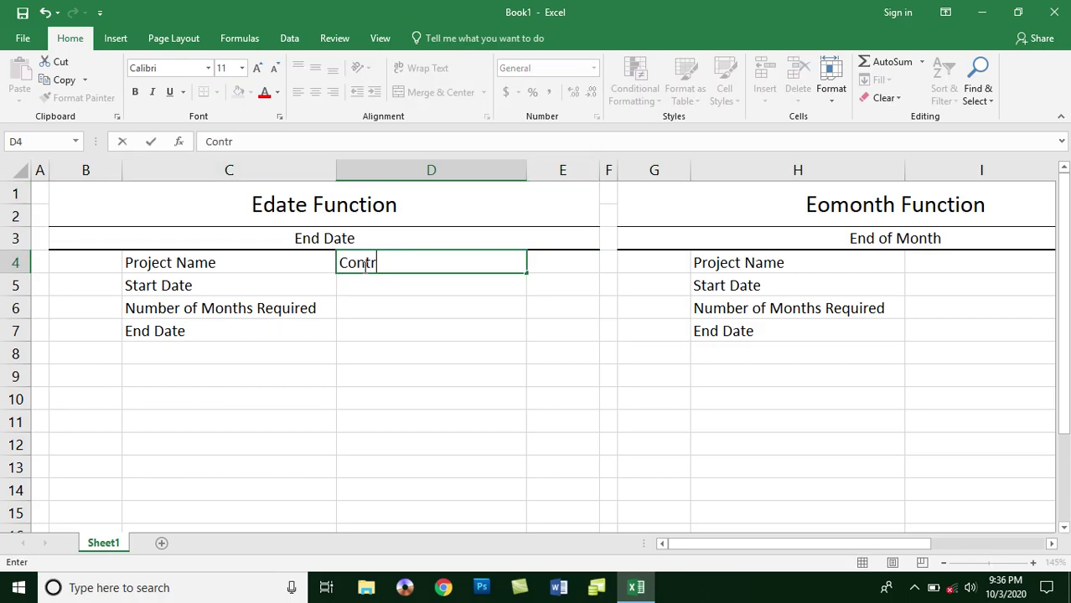
pyautogui.write('uction ')
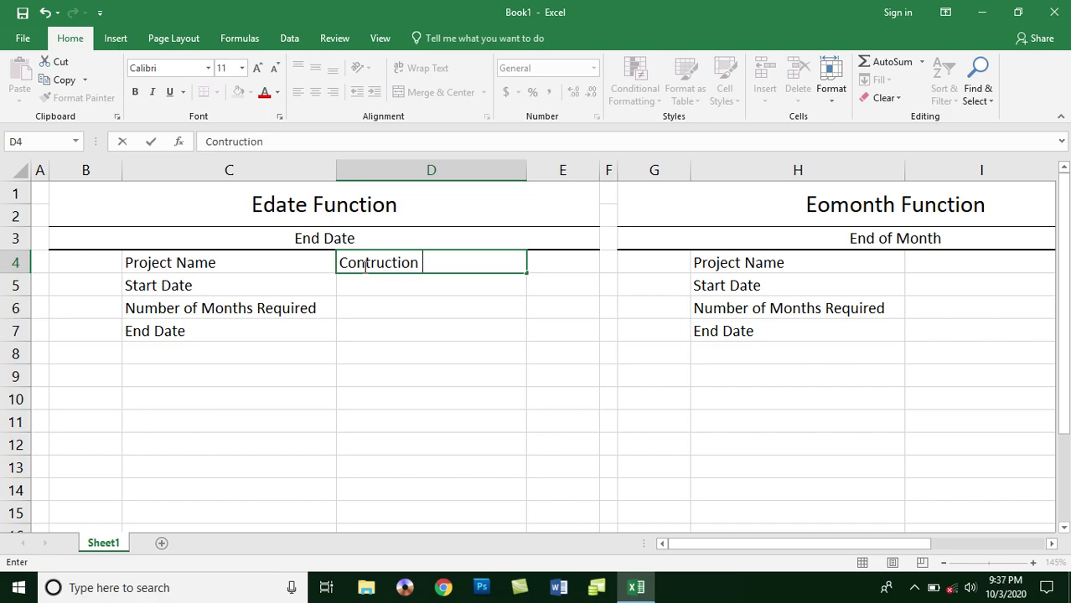
pyautogui.write('Project')
pyautogui.press('Return')
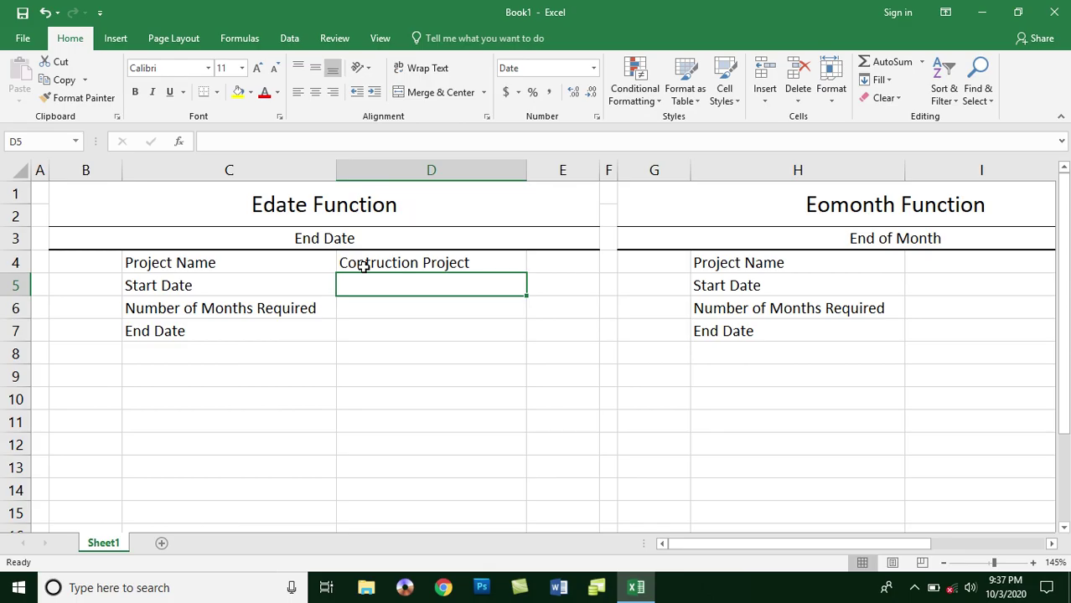
# - Fill in the Edate table's start date as 1/1/2020 and its number of months required as 10
pyautogui.write('1/1/')
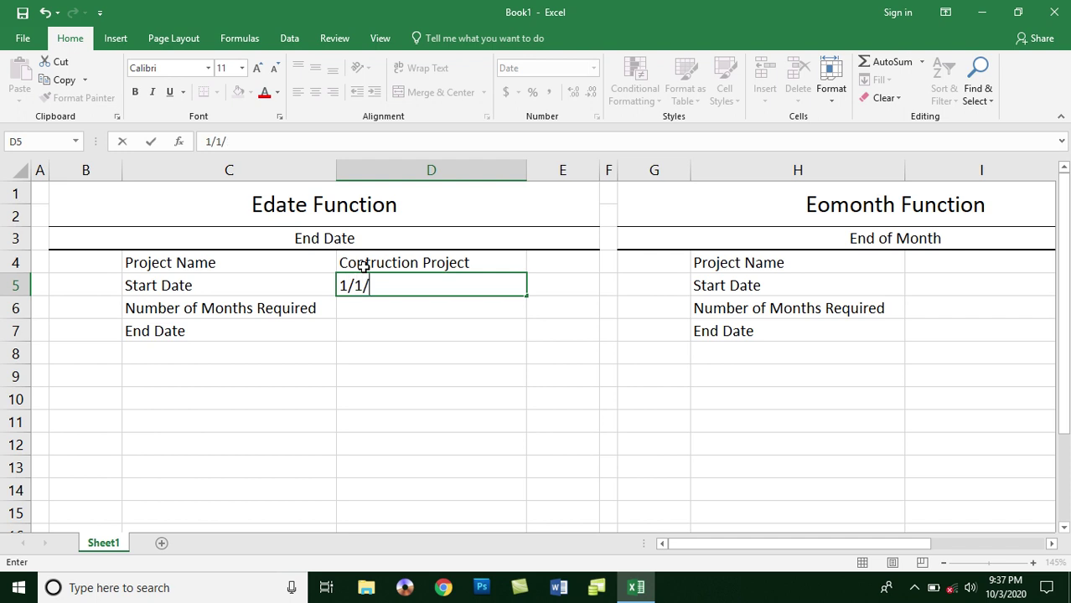
pyautogui.write('2020')
pyautogui.press('Return')
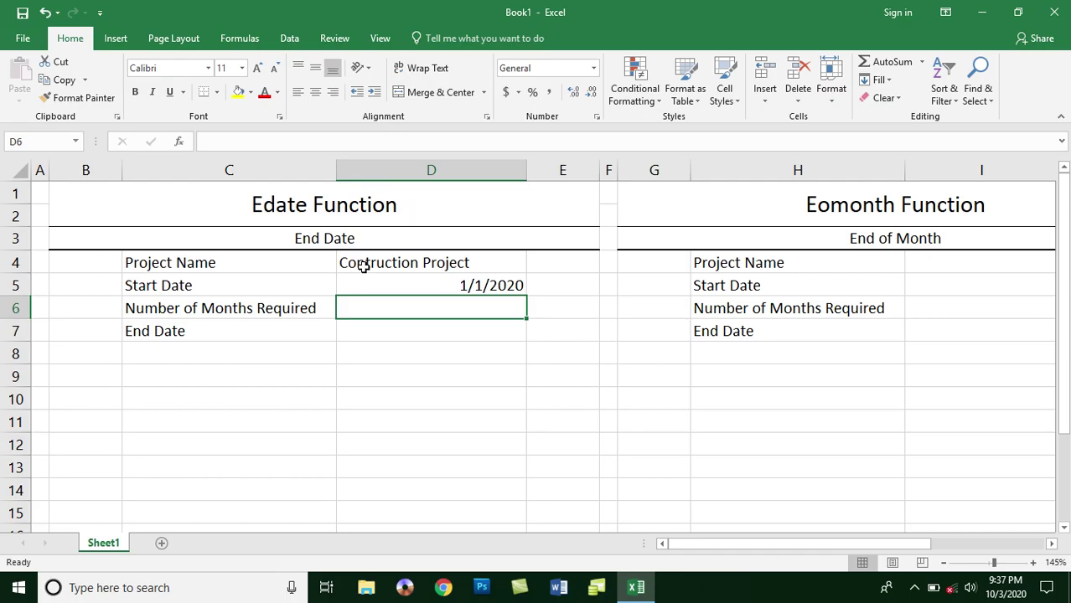
pyautogui.write('10')
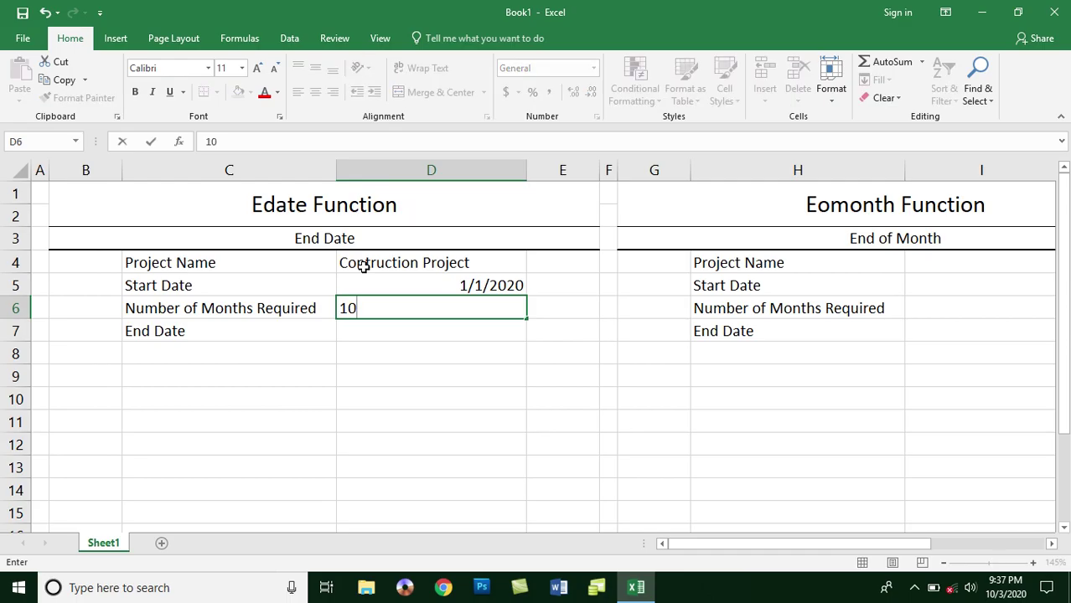
pyautogui.press('Return')
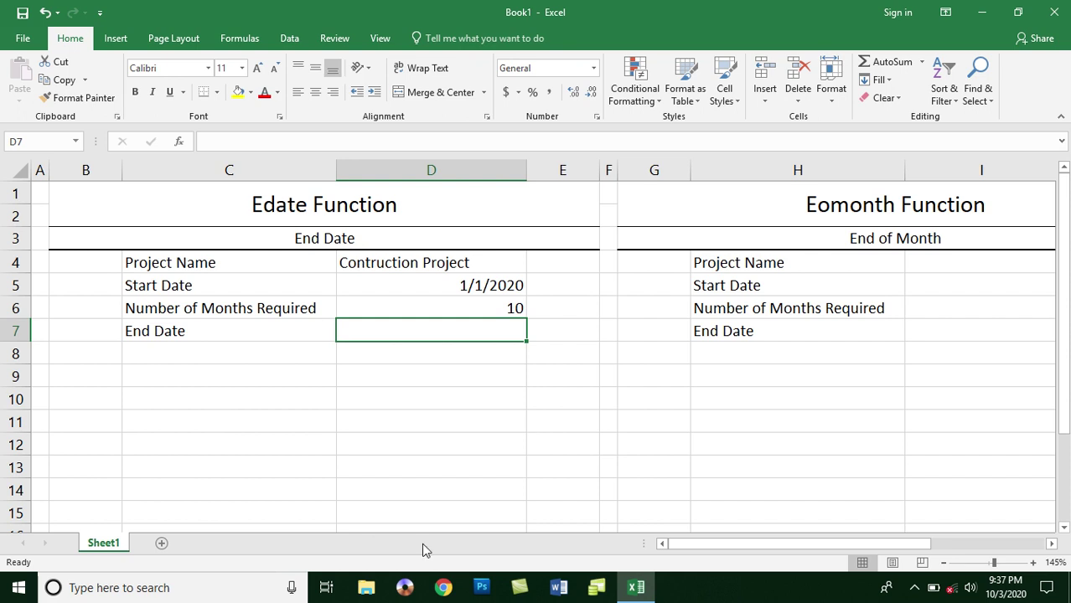
# - Calculate the end date in cell D7 with the formula =EDATE(D5,D6)
pyautogui.write('=')
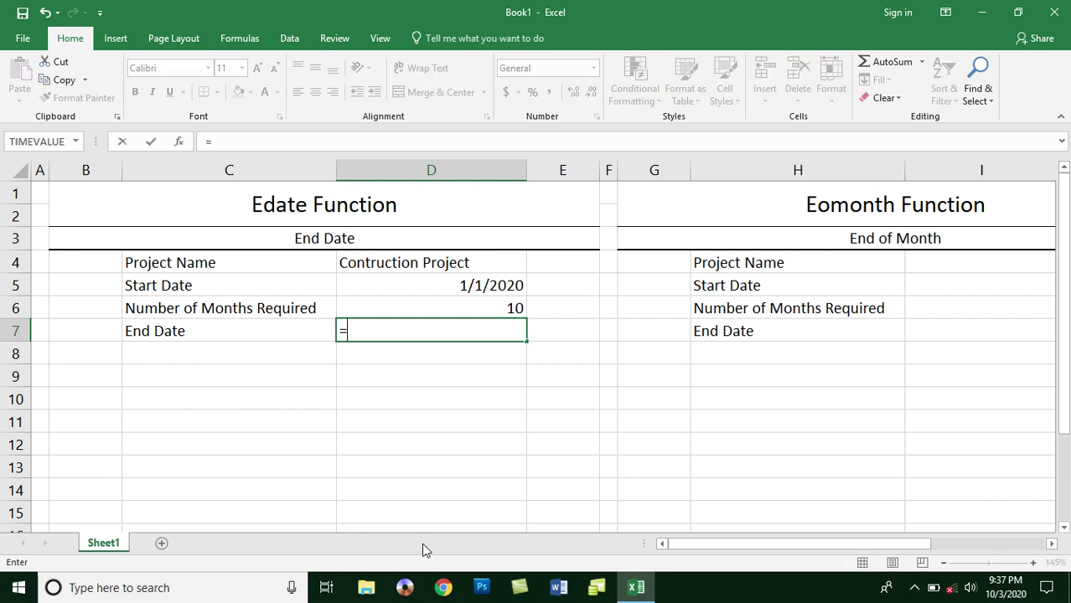
pyautogui.write('edate')
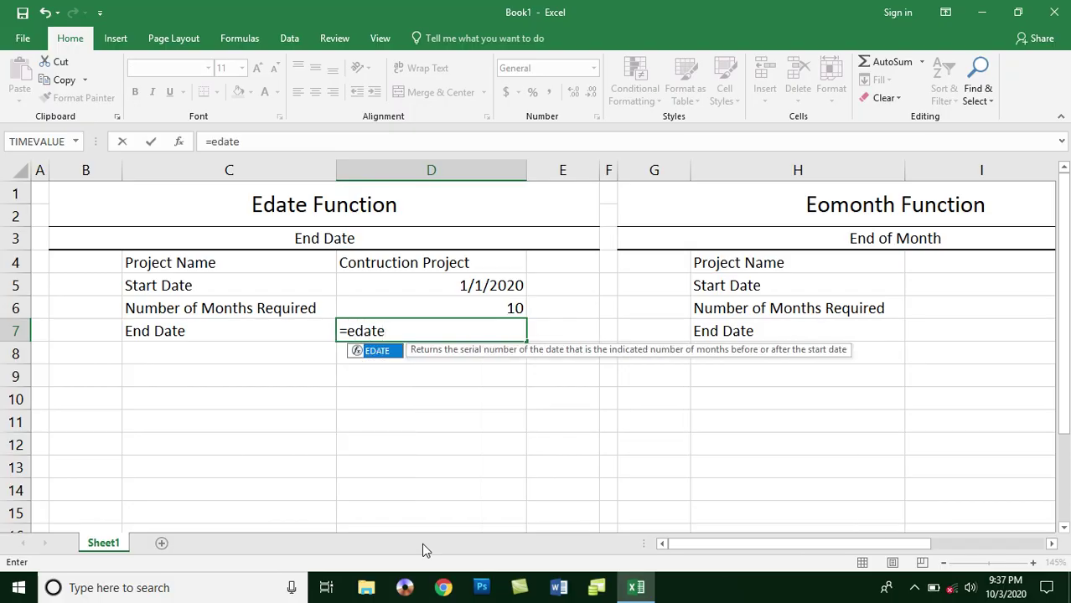
pyautogui.press('Tab')
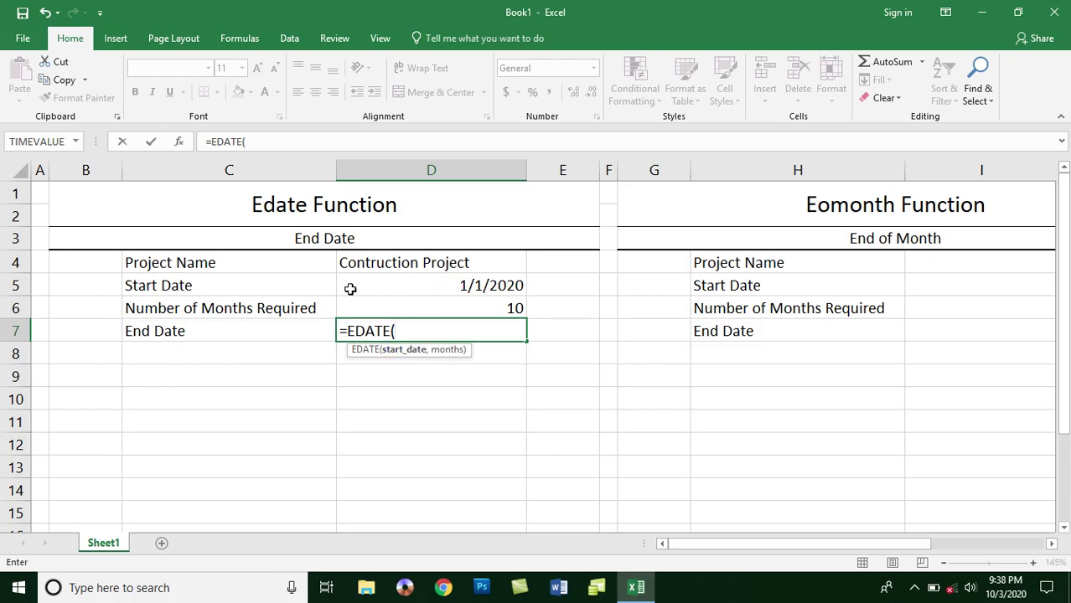
pyautogui.click(426, 287)
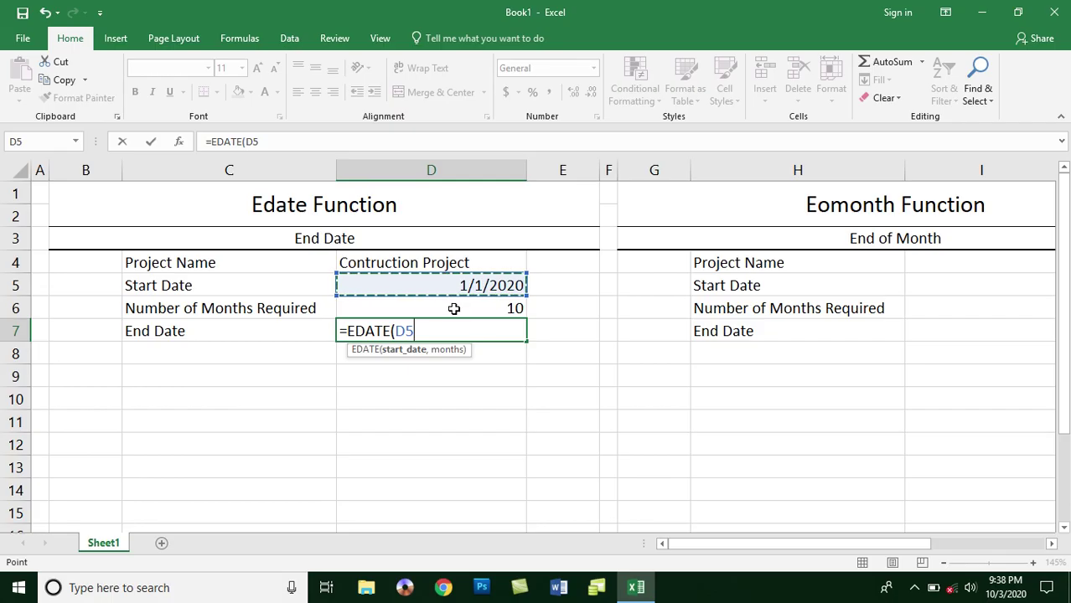
pyautogui.write(',')
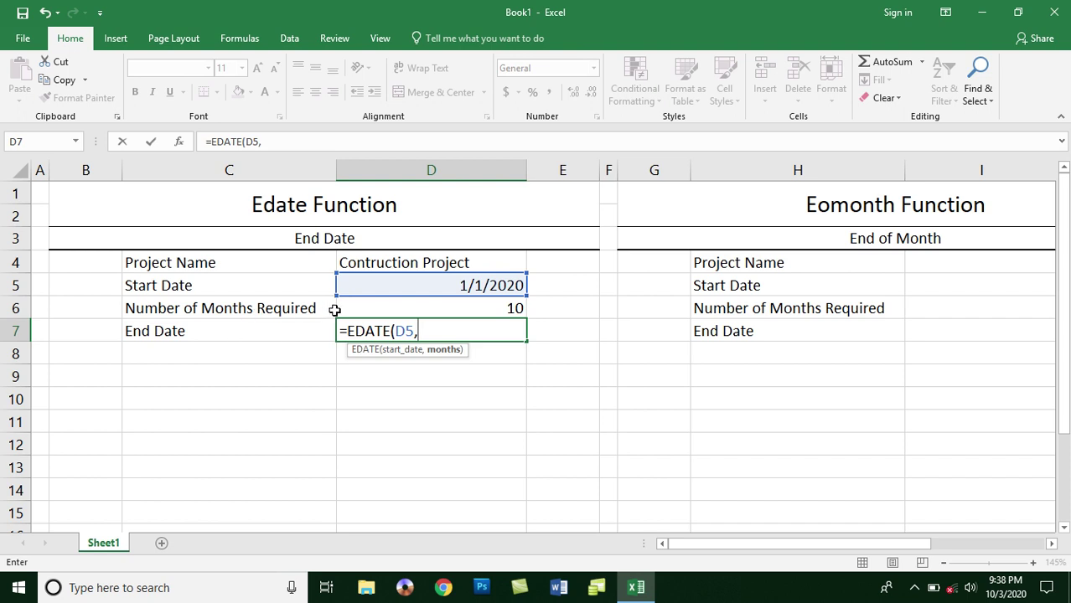
pyautogui.click(412, 305)
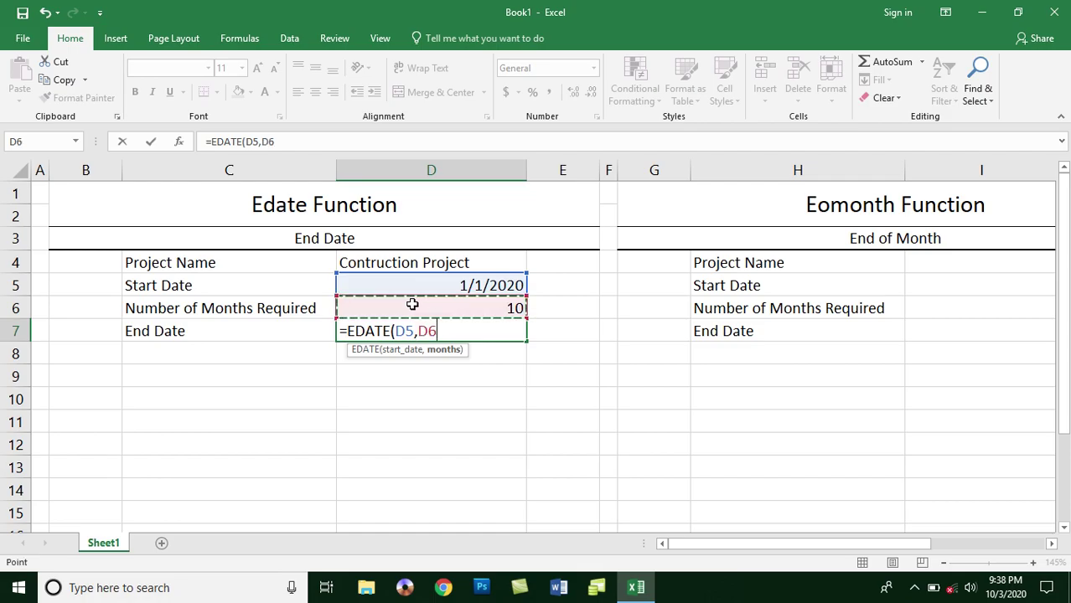
pyautogui.write(')')
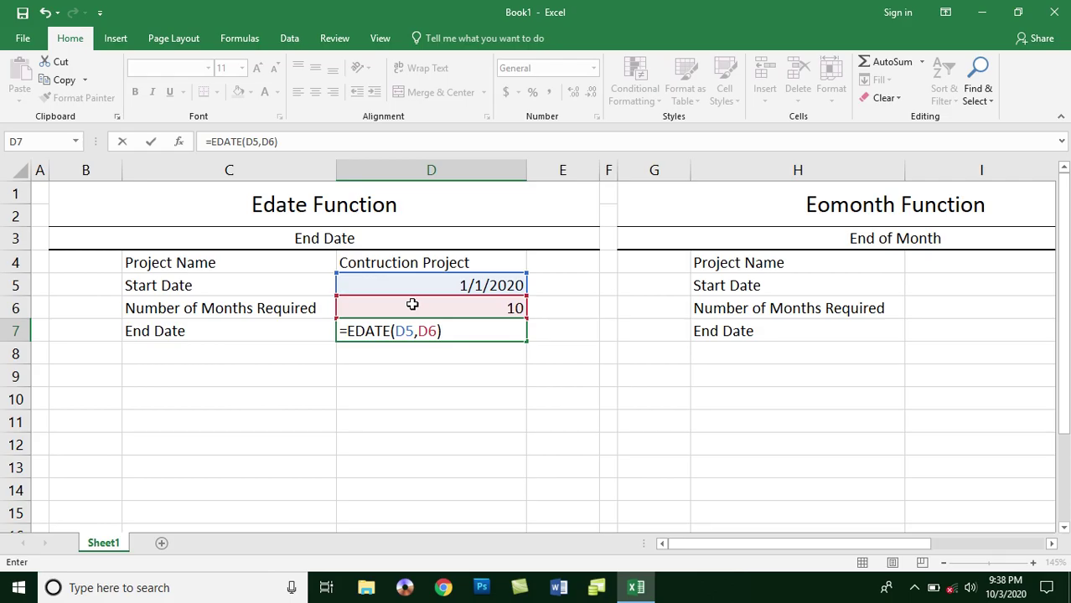
pyautogui.press('Return')
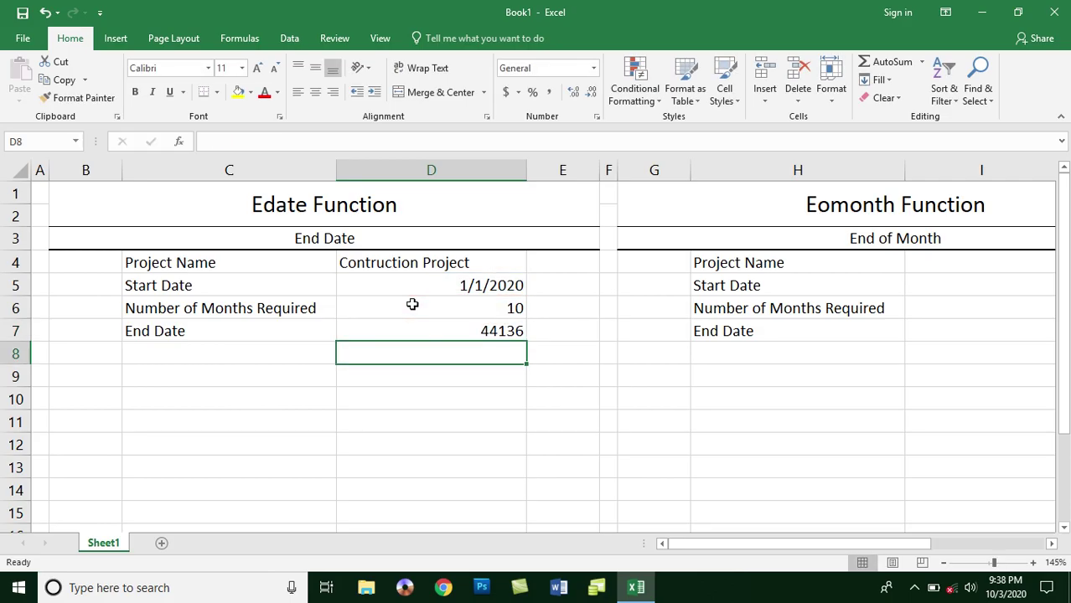
# - Format the calculated end date in cell D7 as Short Date
pyautogui.click(402, 328)
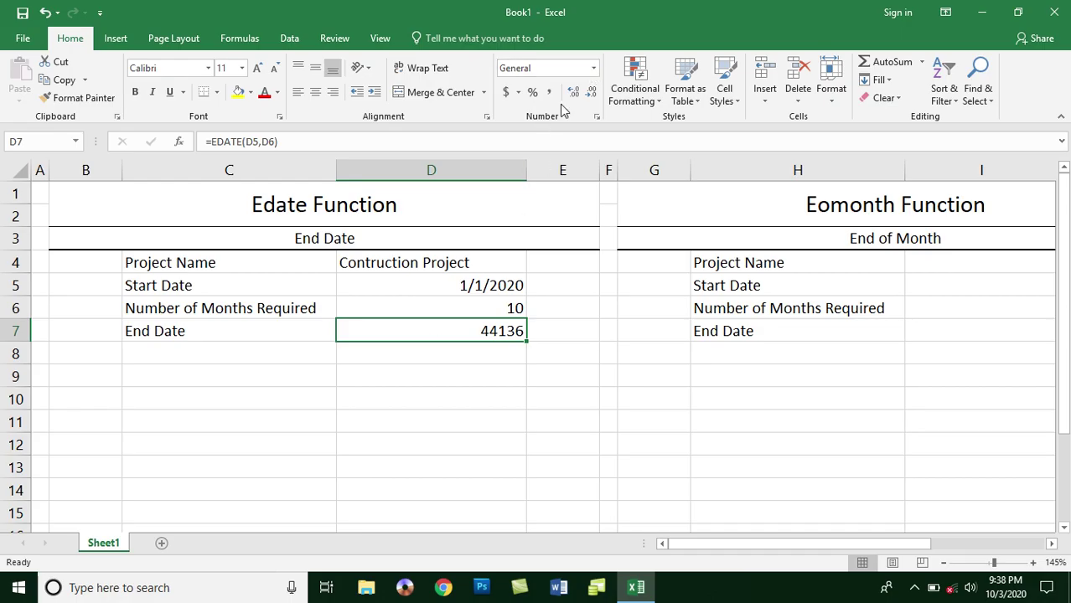
pyautogui.click(594, 69)
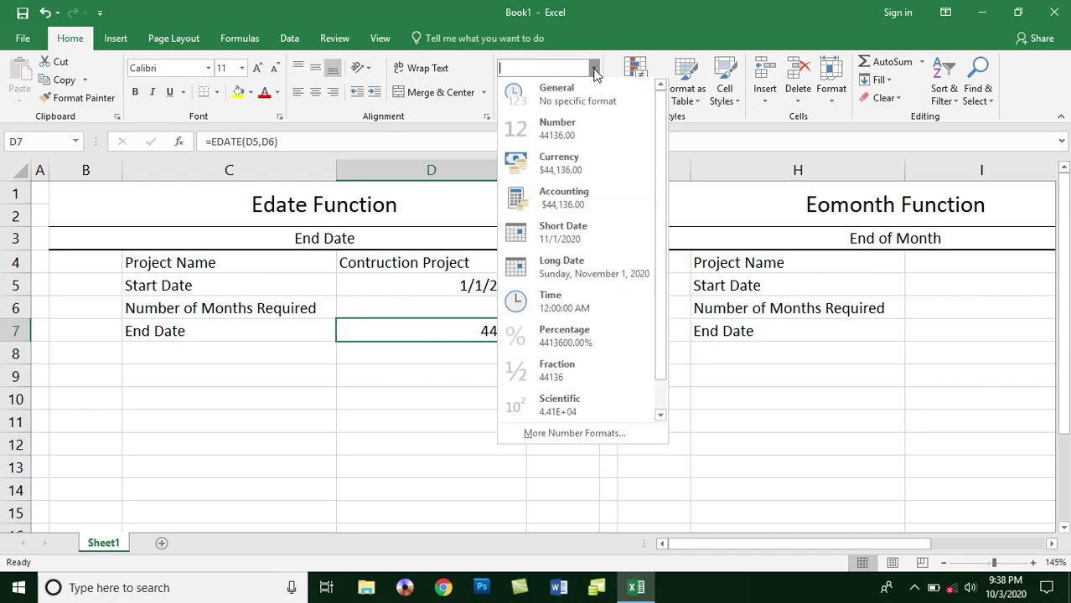
pyautogui.click(560, 233)
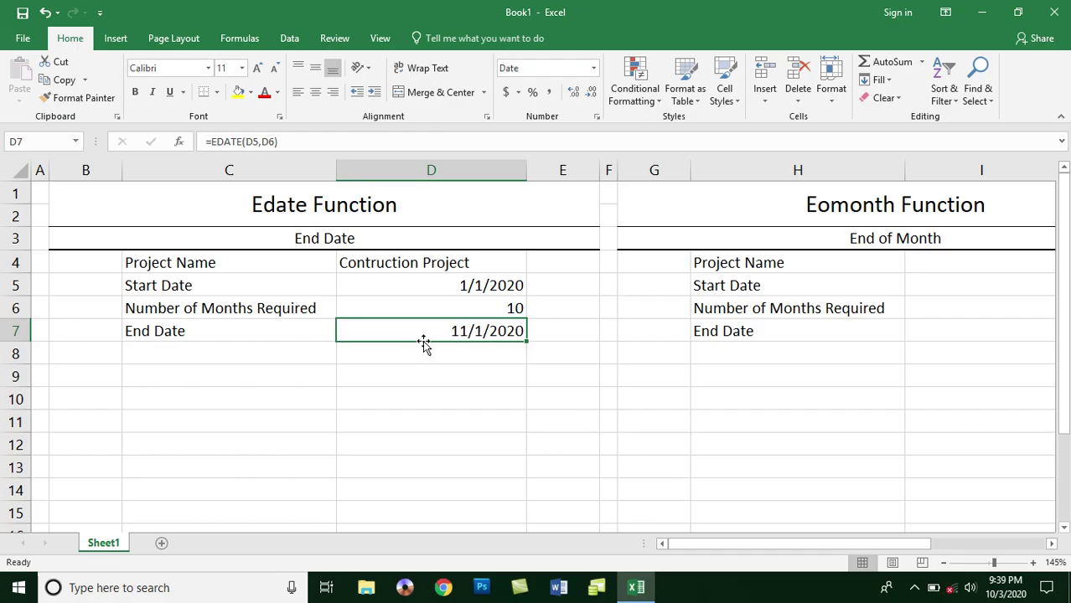
pyautogui.click(288, 371)
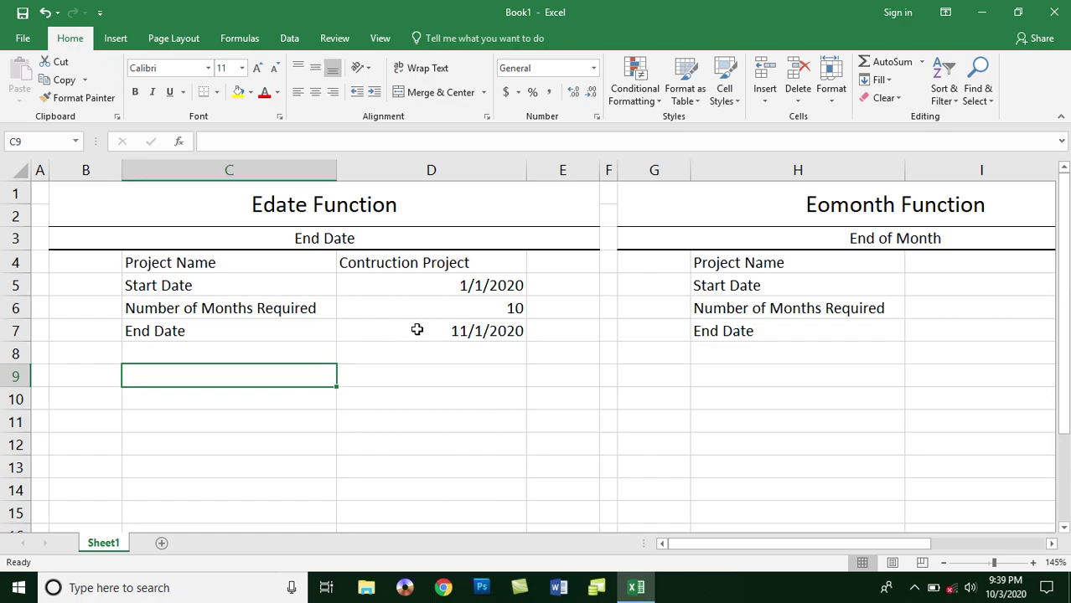
pyautogui.click(414, 329)
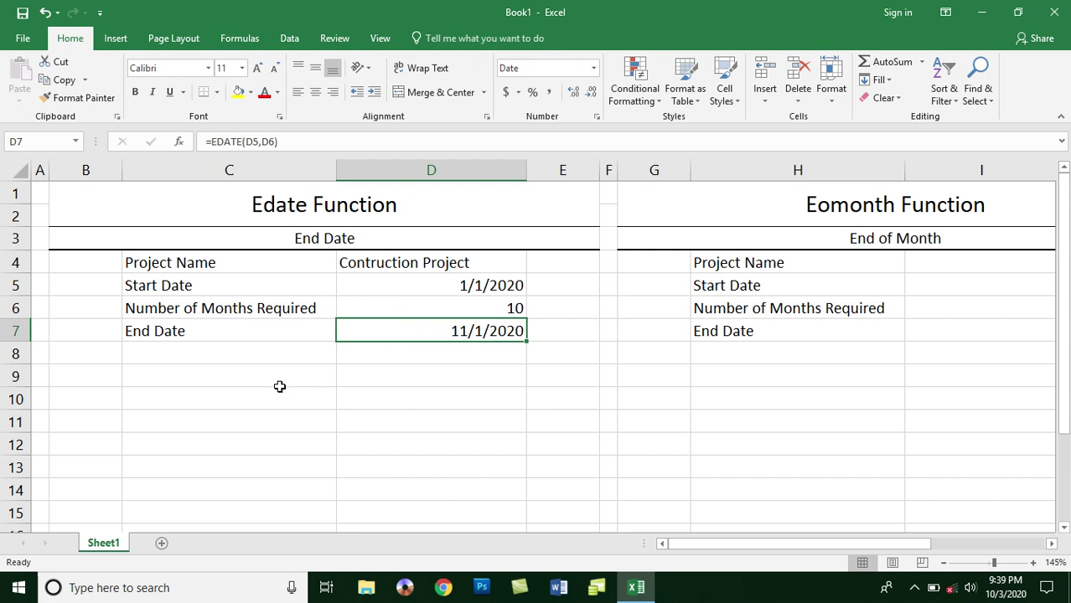
# - Add the label "Datedif" in cell C9 and make it bold
pyautogui.click(239, 383)
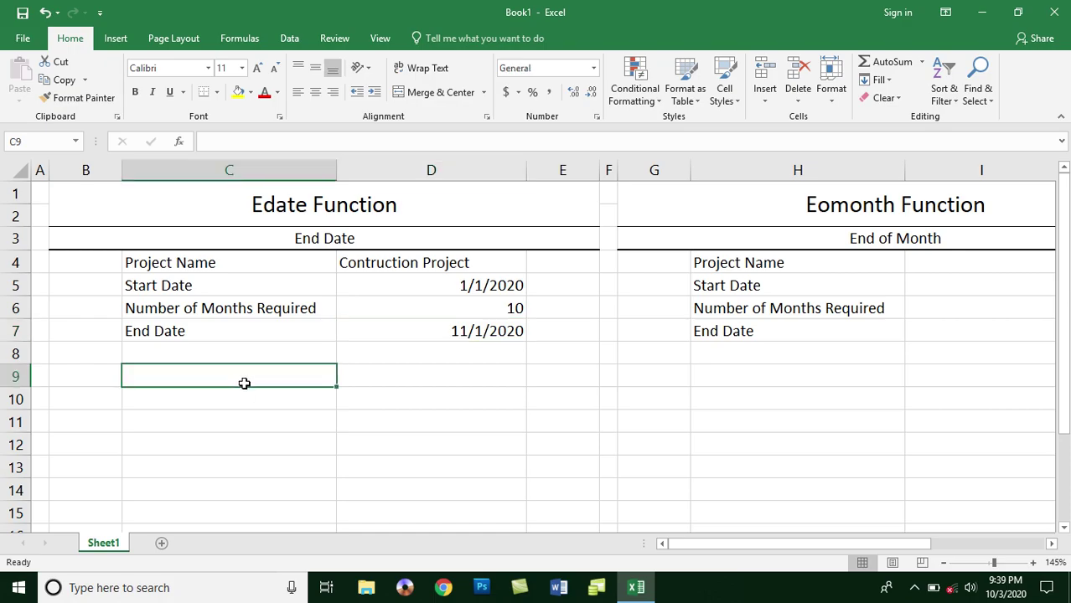
pyautogui.write('Date')
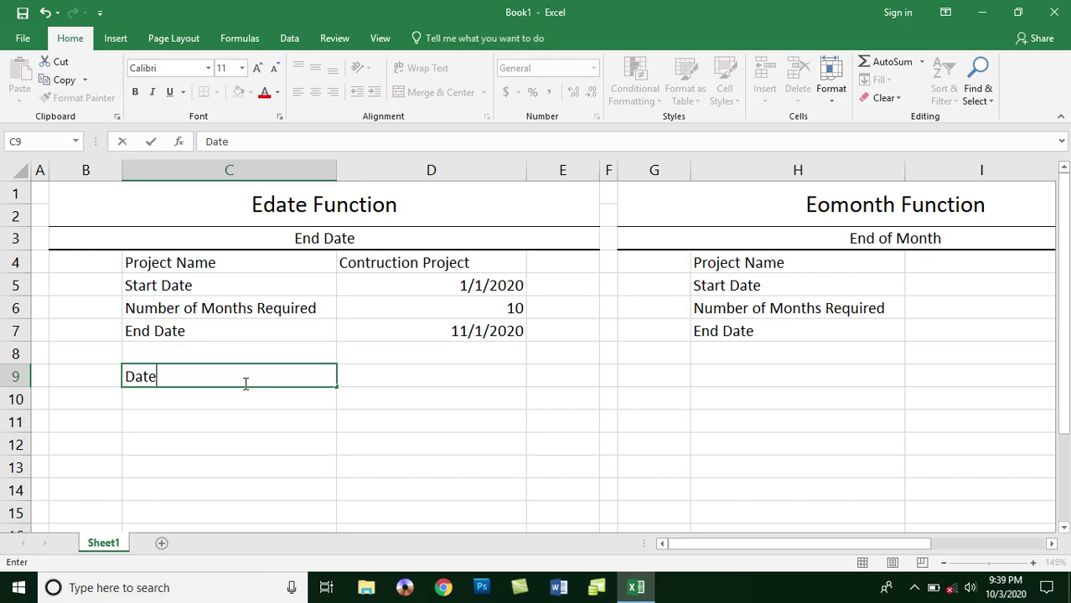
pyautogui.write('dif')
pyautogui.press('Return')
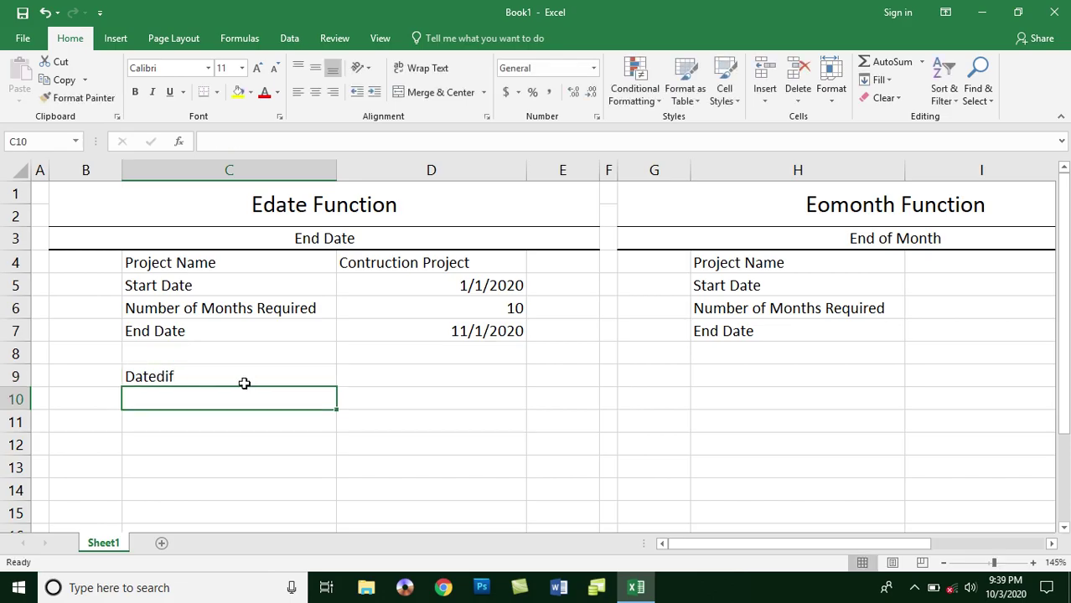
pyautogui.click(242, 377)
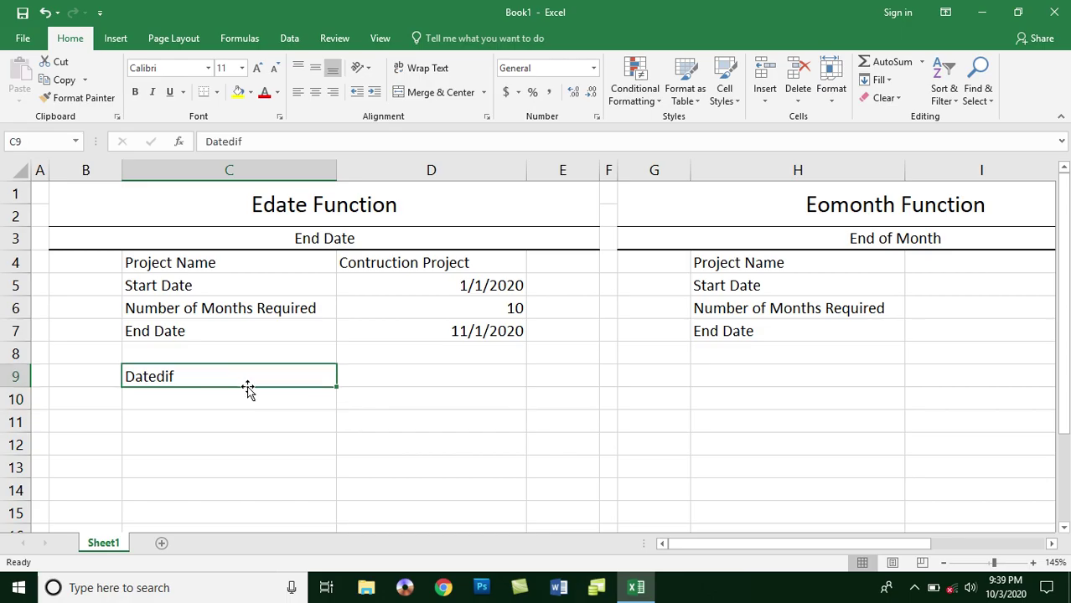
pyautogui.click(136, 93)
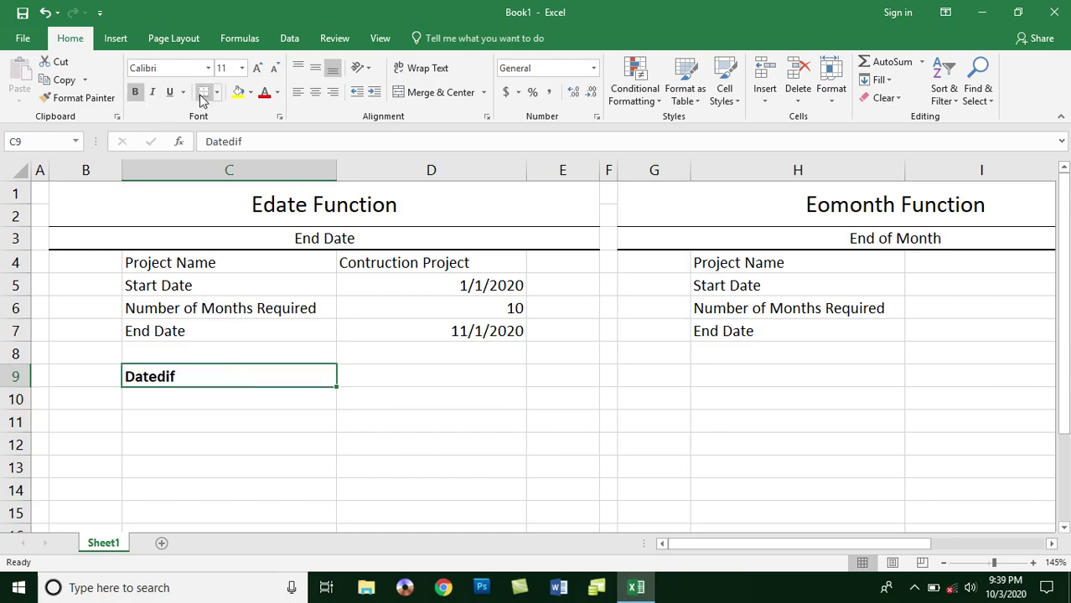
# - Review the start date, number of months and end date cells in the Edate table
pyautogui.click(383, 378)
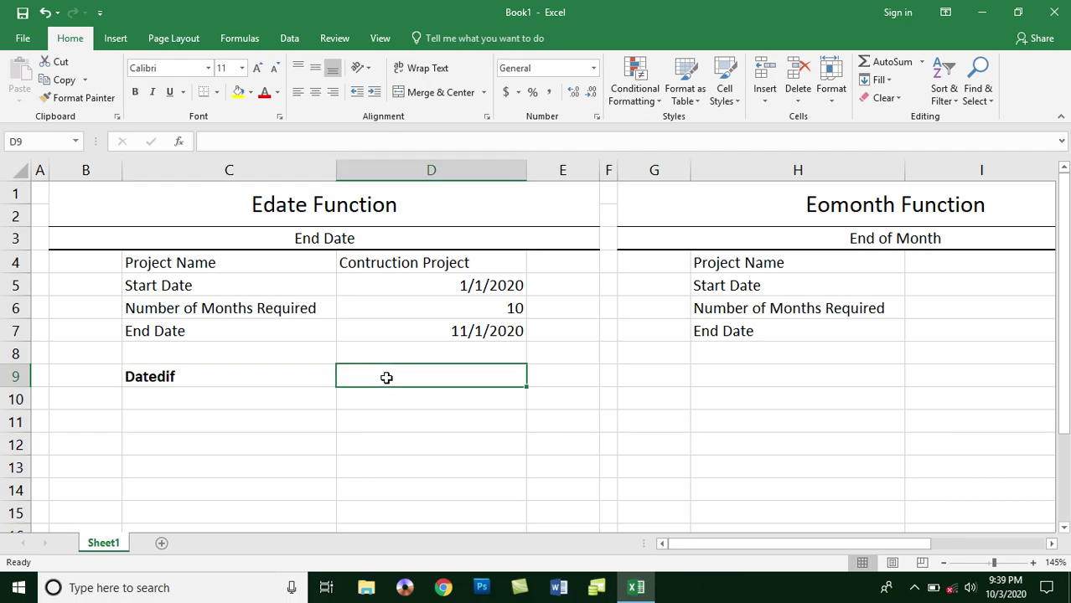
pyautogui.click(292, 375)
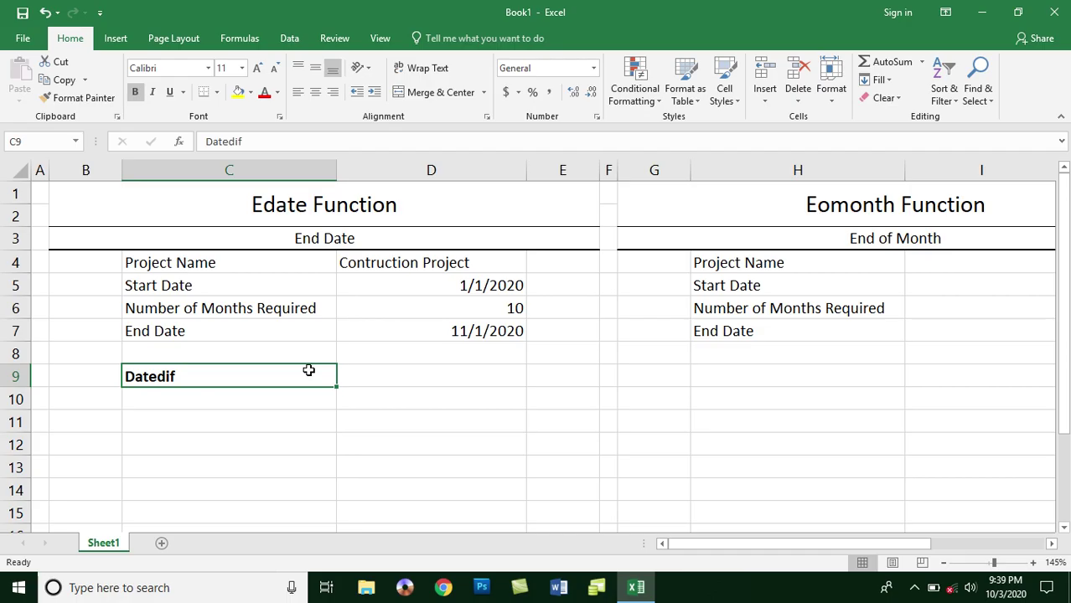
pyautogui.click(444, 289)
pyautogui.click(455, 331)
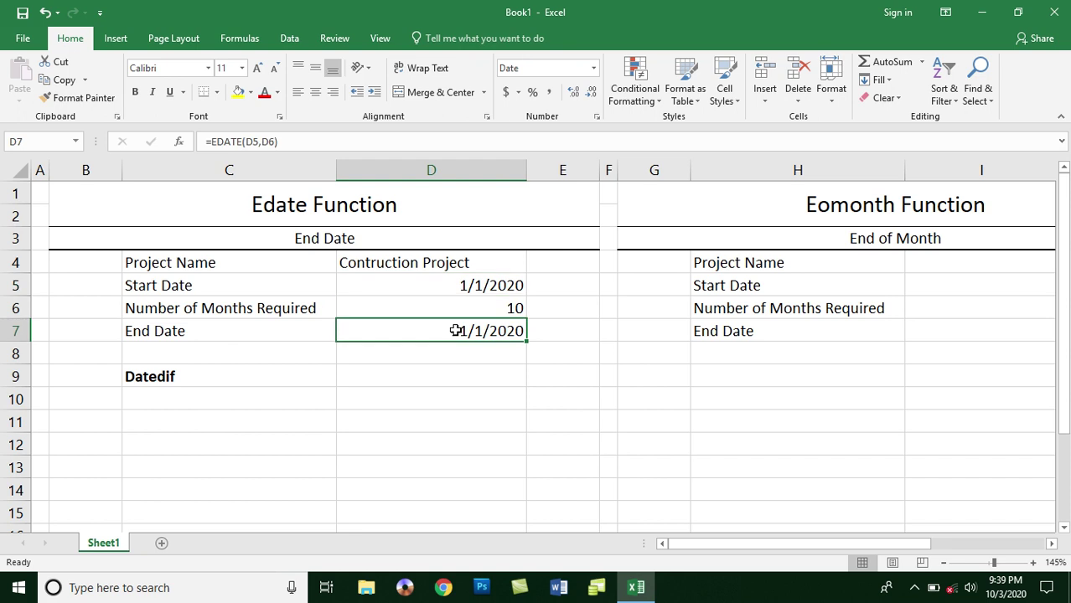
pyautogui.click(447, 306)
pyautogui.click(449, 287)
pyautogui.click(455, 306)
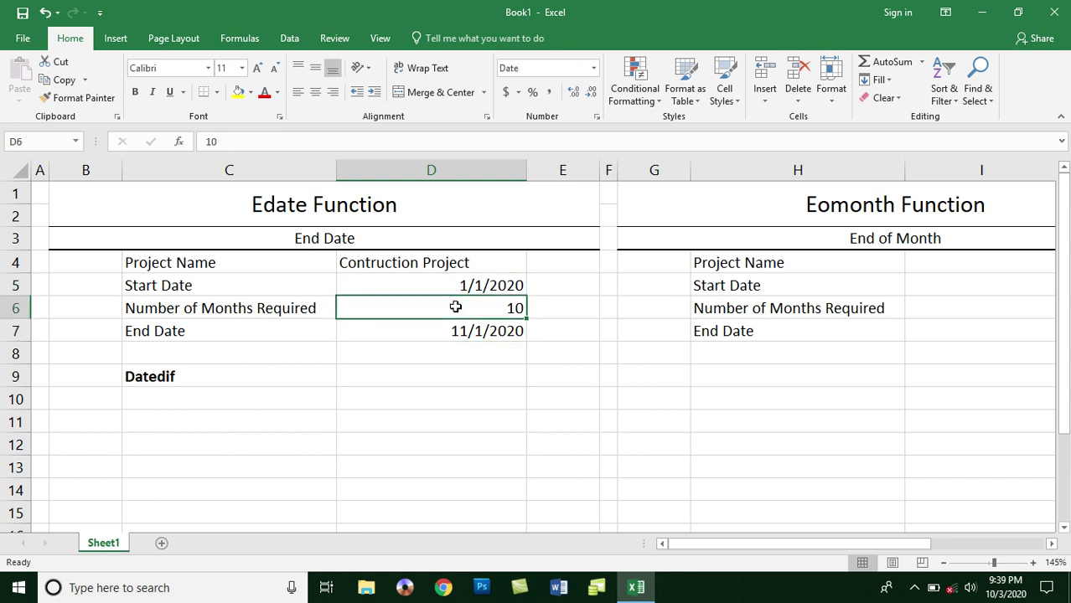
pyautogui.click(414, 382)
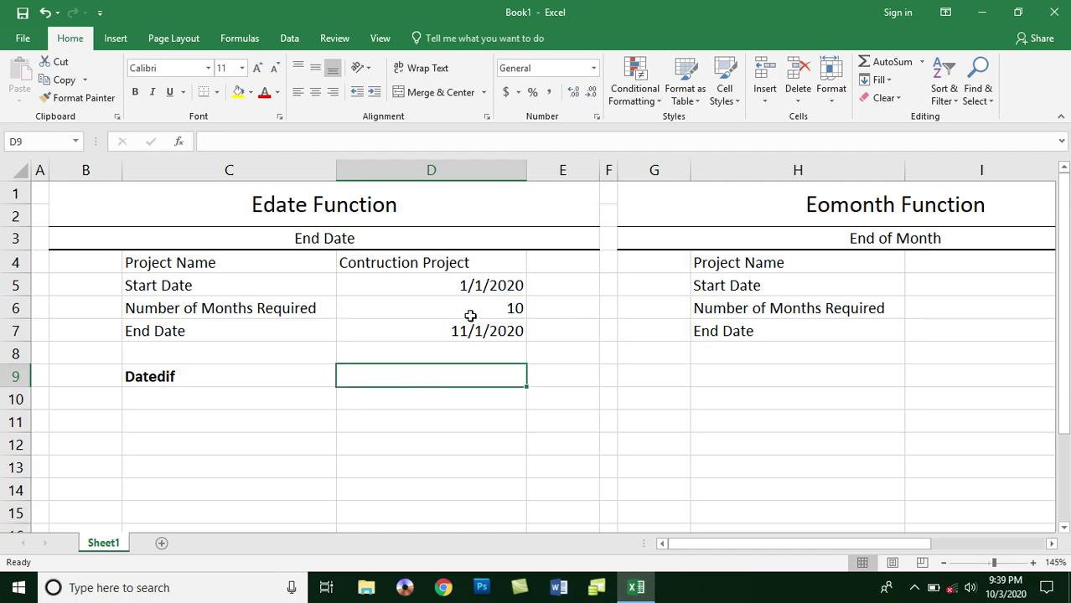
pyautogui.click(455, 331)
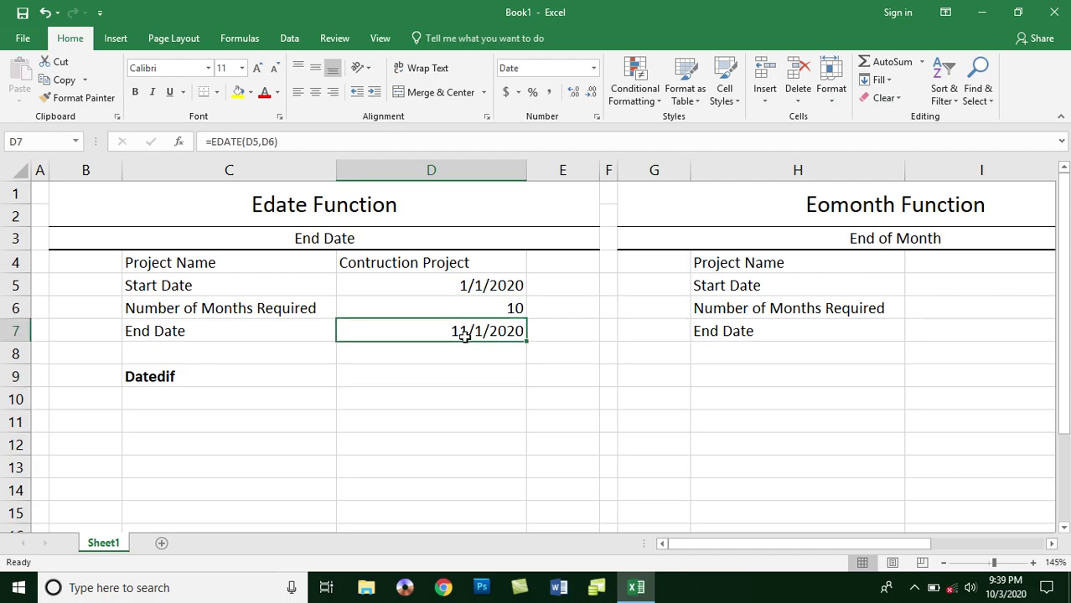
# - Calculate the months between the start and end dates in cell D9 with the formula =DATEDIF(D5,D7,"YM")
pyautogui.click(414, 381)
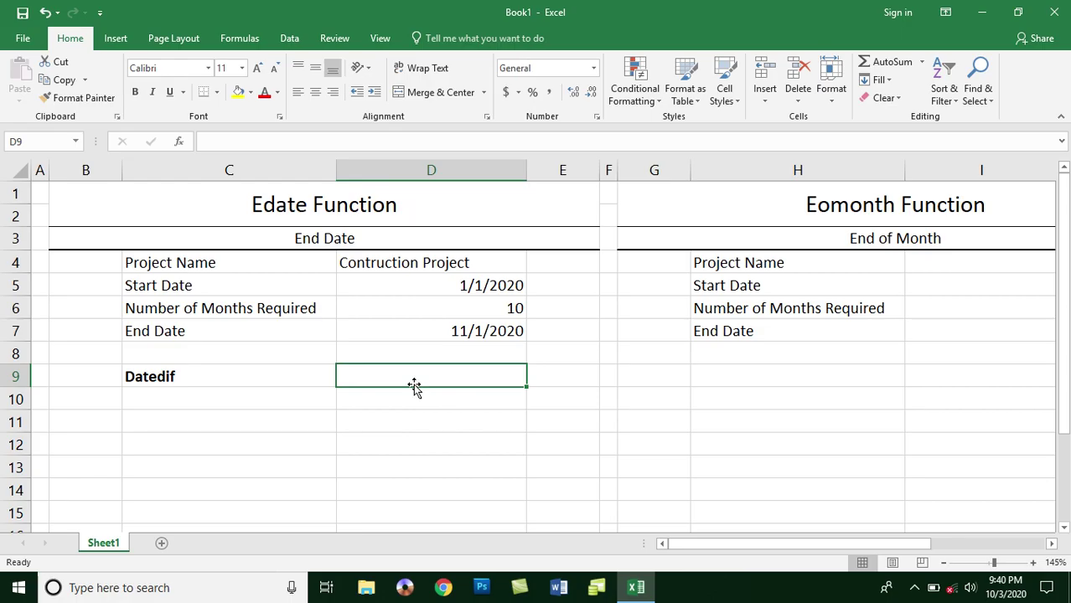
pyautogui.write('=date')
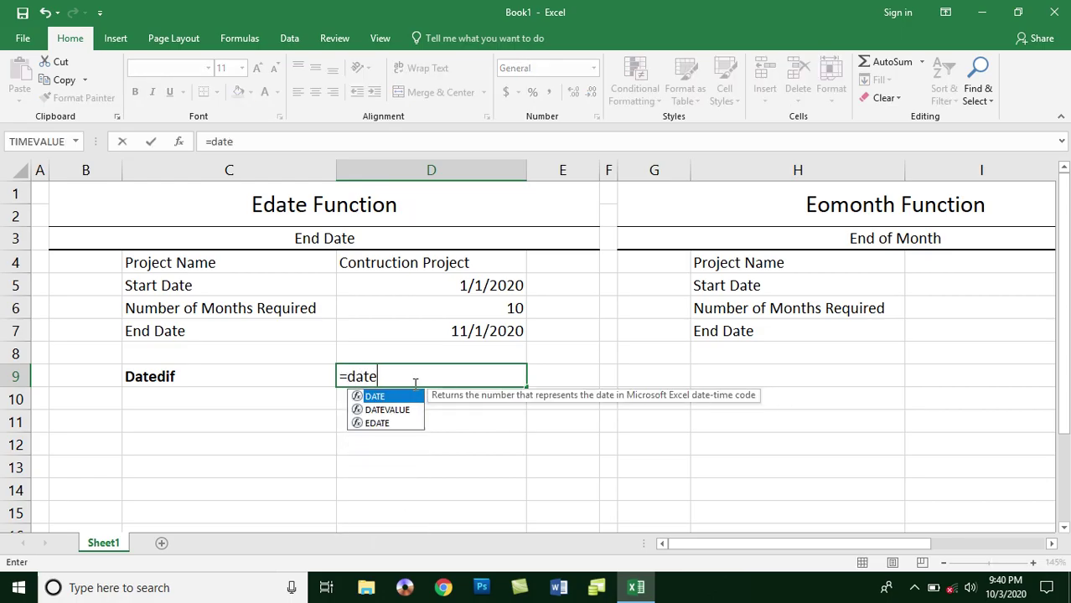
pyautogui.write('dif(')
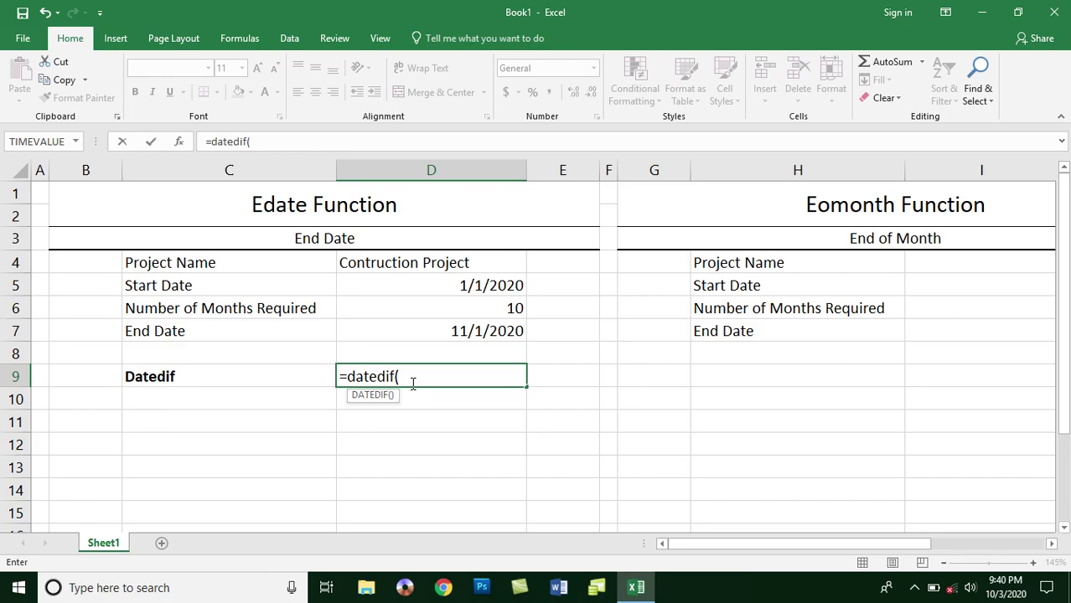
pyautogui.click(436, 283)
pyautogui.write(',')
pyautogui.click(462, 331)
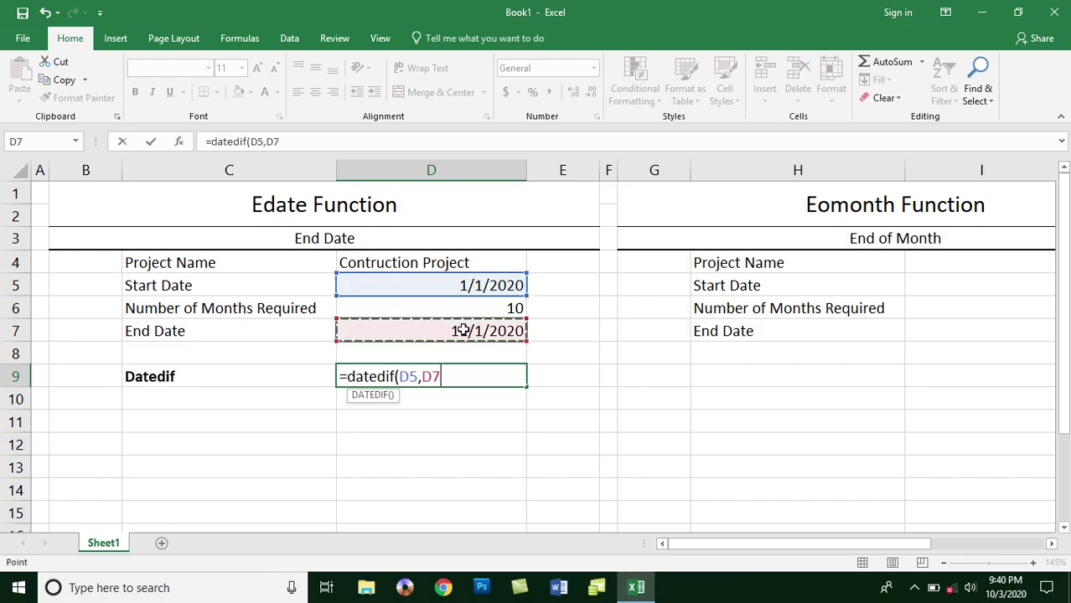
pyautogui.write(',')
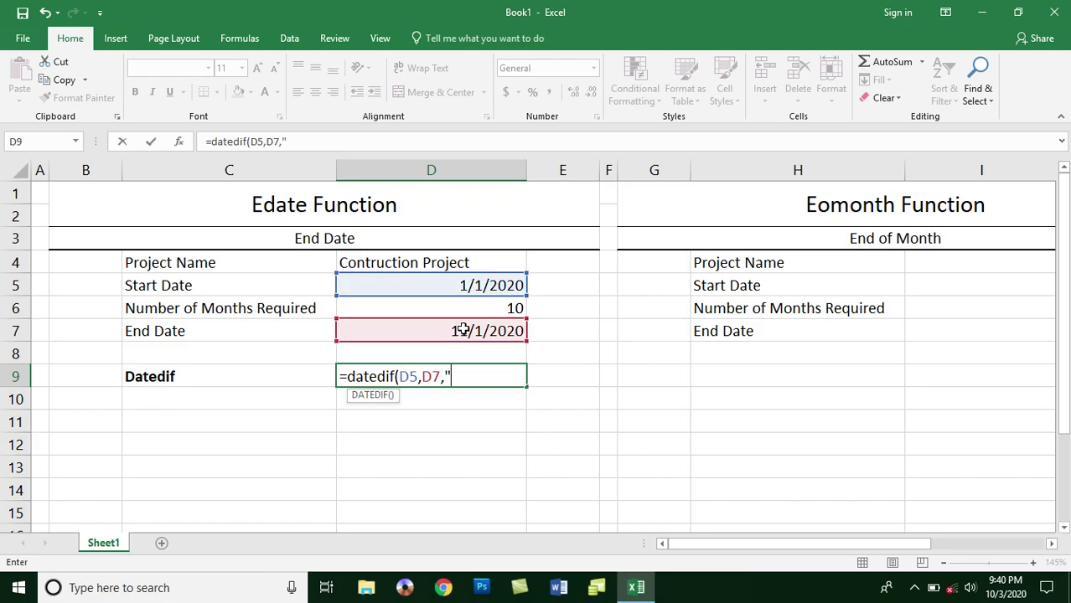
pyautogui.write('"YM')
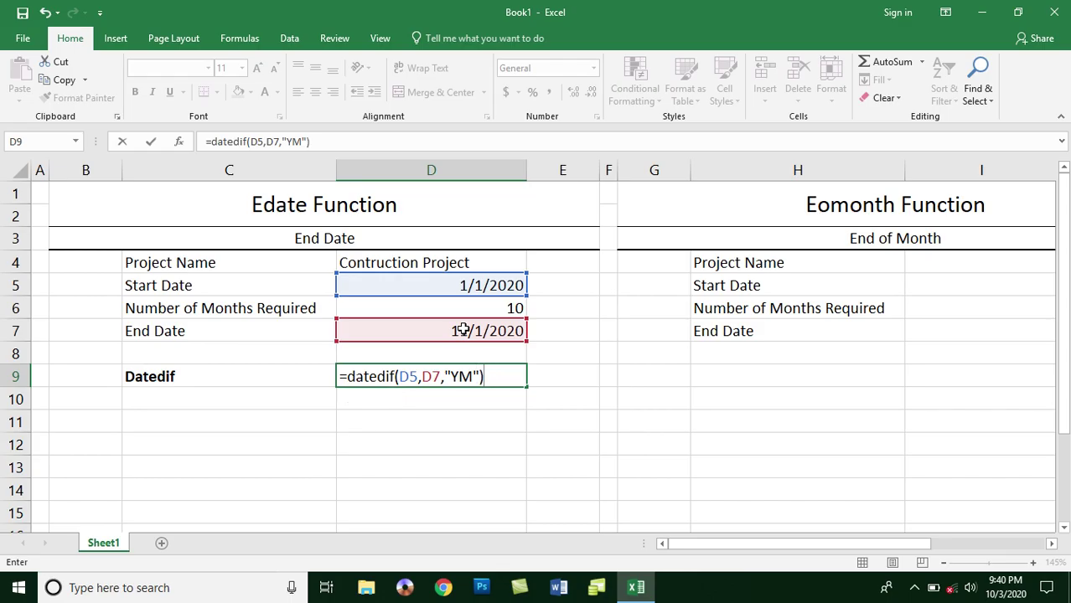
pyautogui.press('Return')
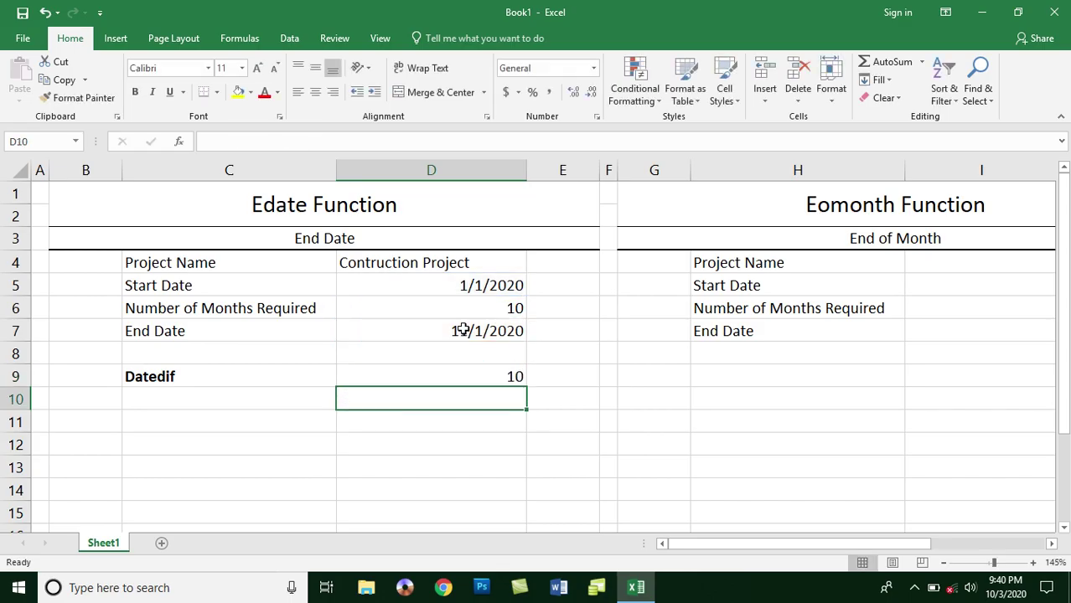
# - Compare the Datedif result in cell D9 with the start date, number of months and end date in the Edate table
pyautogui.click(478, 289)
pyautogui.click(471, 332)
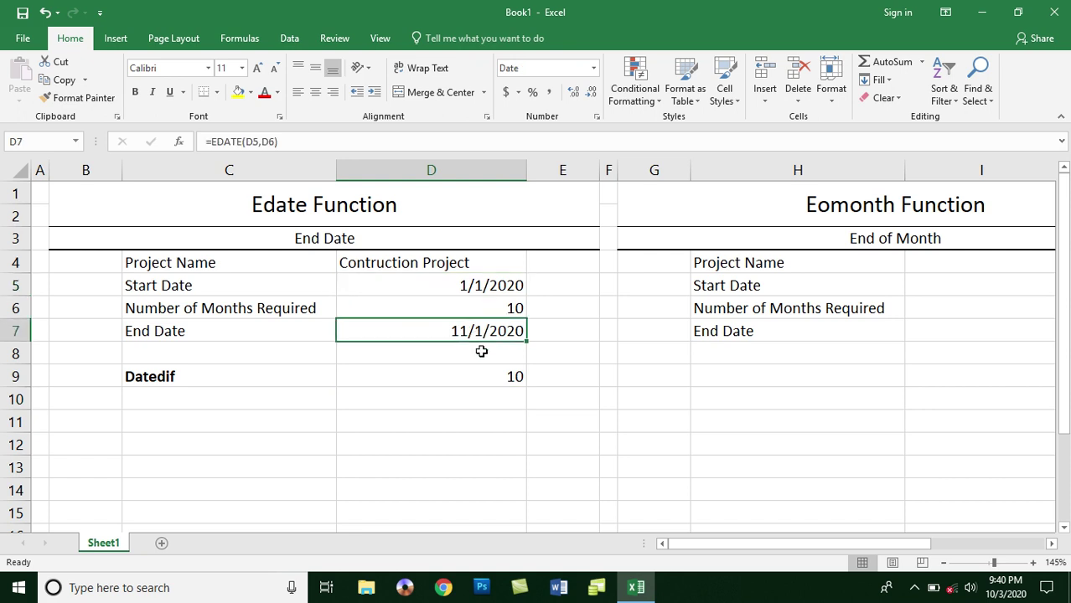
pyautogui.click(486, 378)
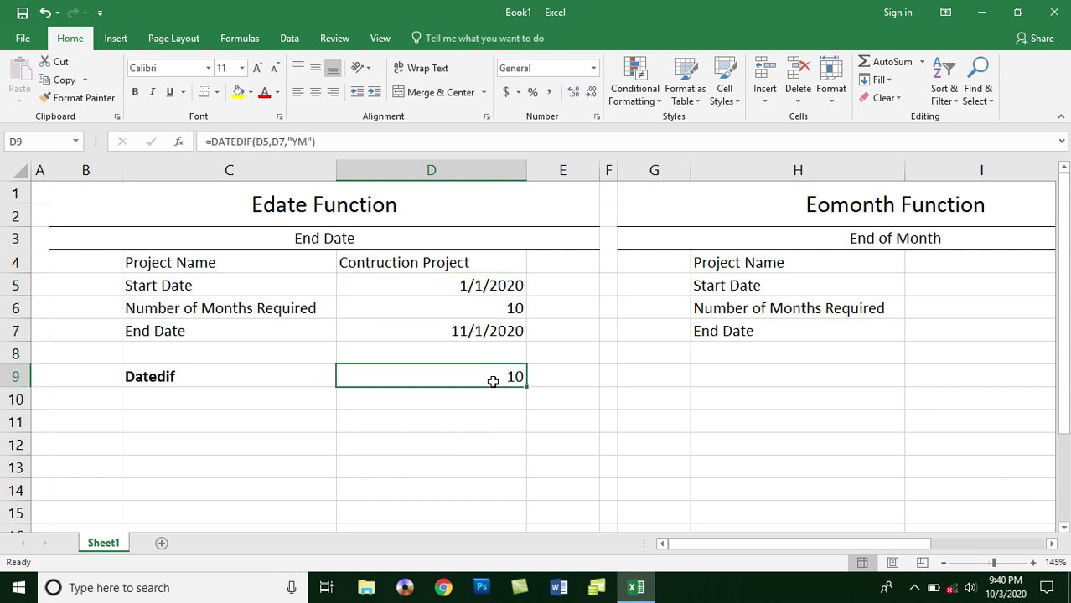
pyautogui.click(469, 315)
pyautogui.click(482, 374)
pyautogui.click(461, 331)
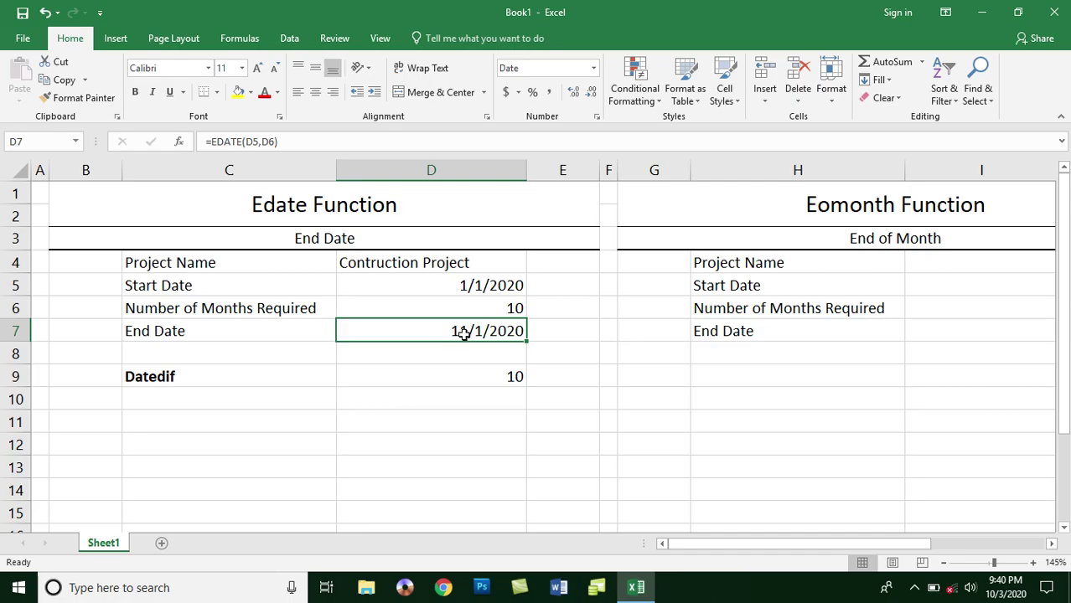
pyautogui.click(479, 307)
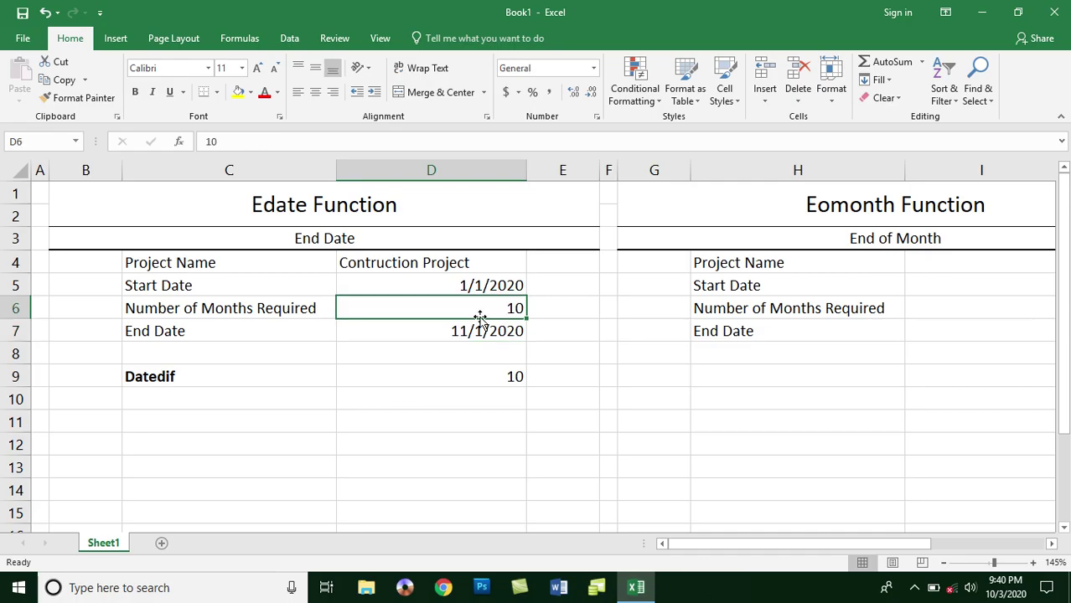
pyautogui.click(481, 371)
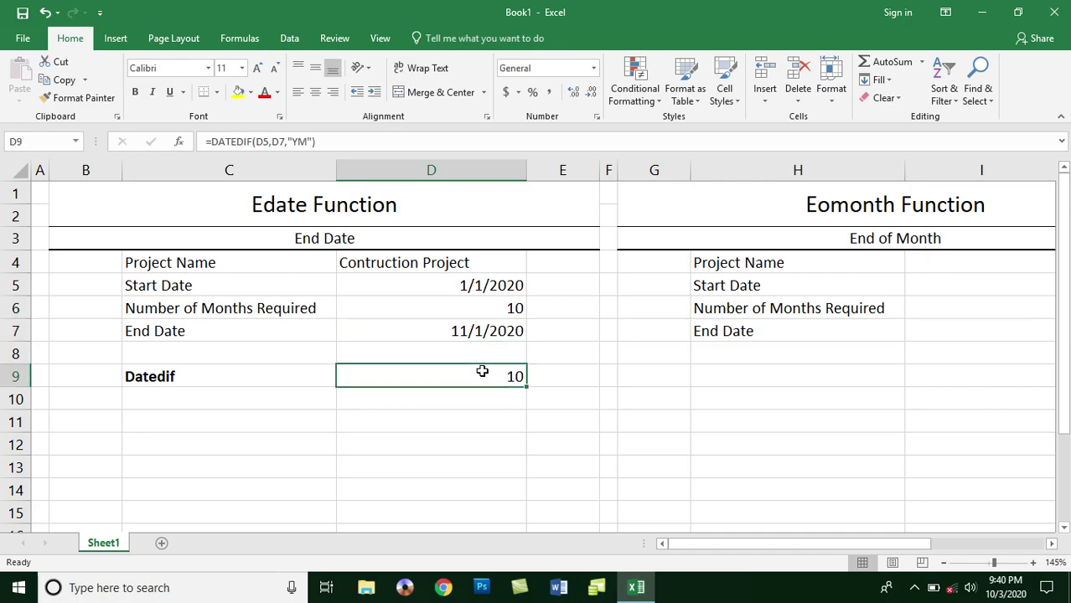
# - Set the number of months required in cell D6 to 5 and check the recalculated end date and Datedif cells
pyautogui.click(473, 306)
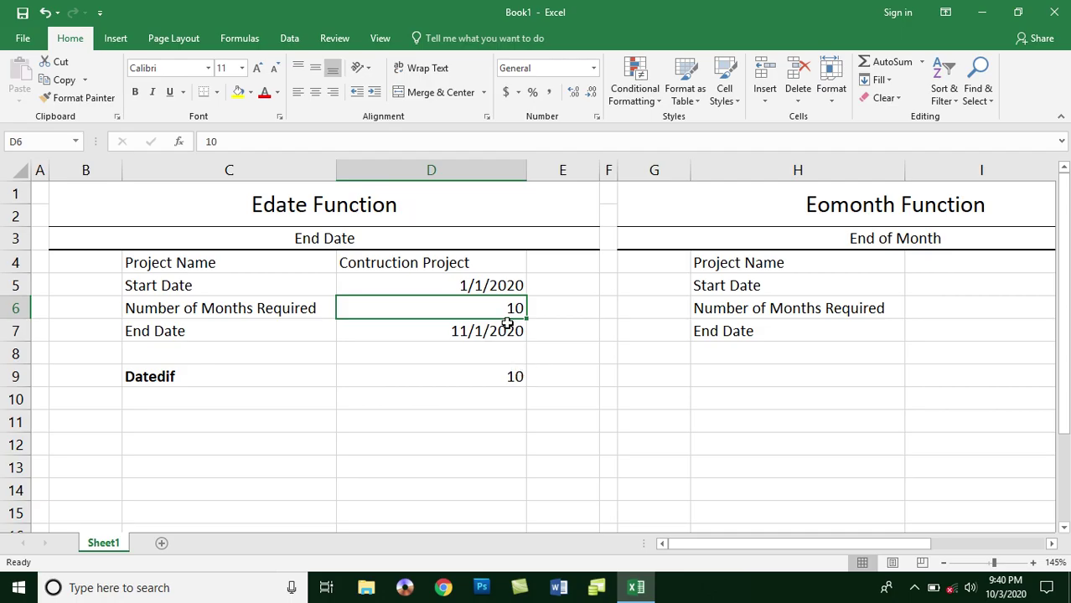
pyautogui.write('5')
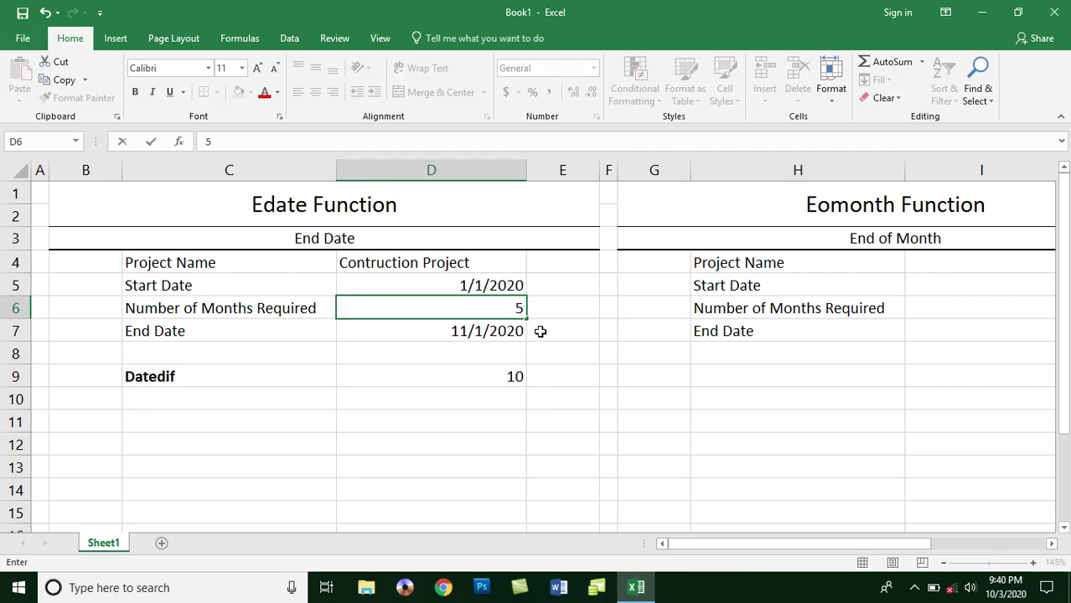
pyautogui.click(540, 332)
pyautogui.click(504, 376)
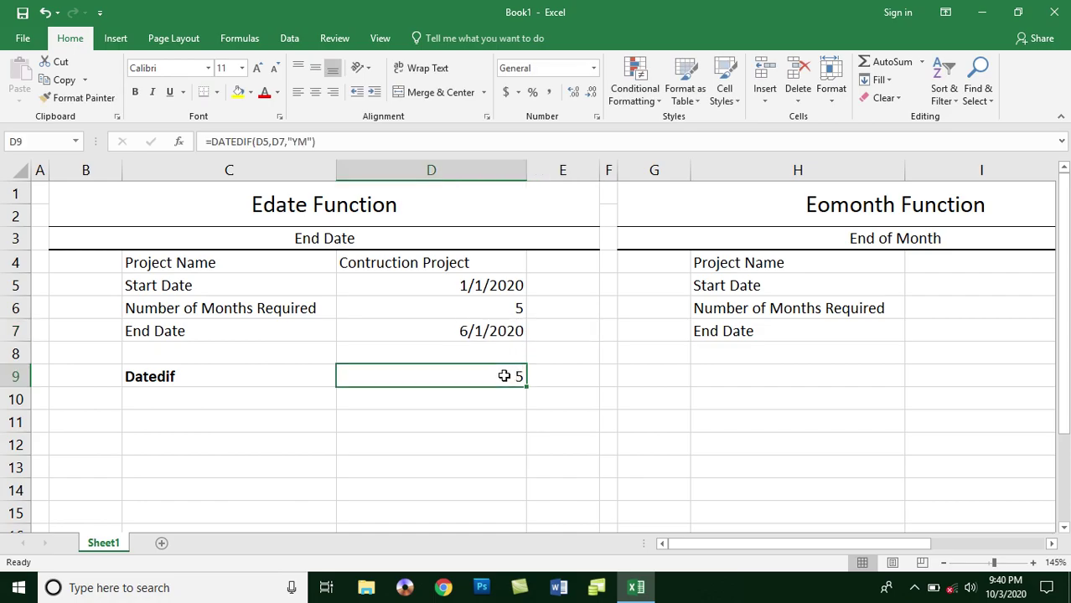
pyautogui.click(468, 331)
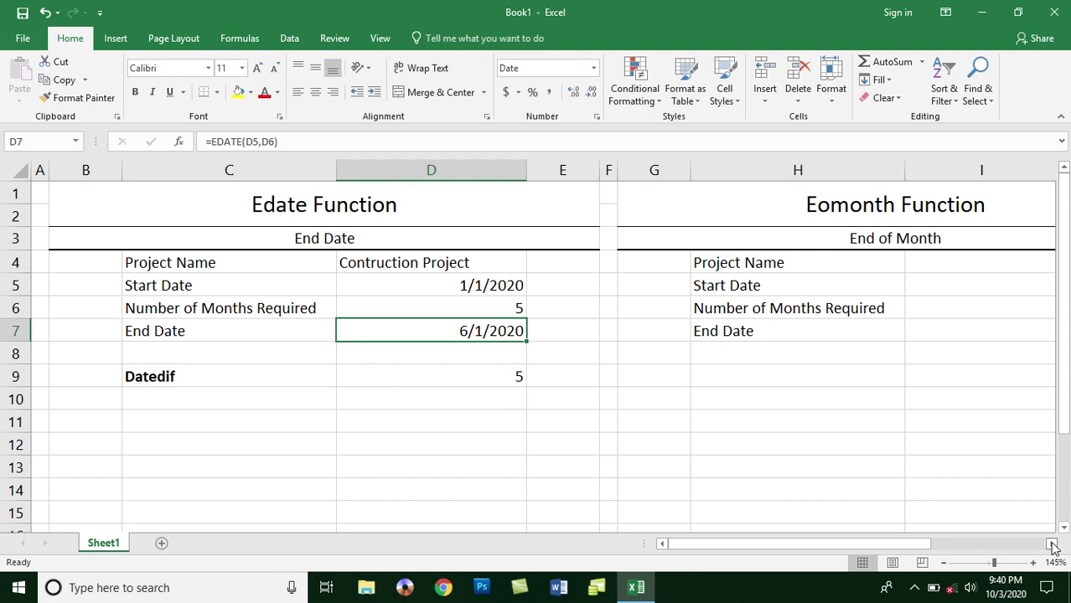
# - Bring the whole Eomonth table into view and review how the Edate table's start date and months relate to its end date
pyautogui.scroll(-1, 1053, 546)
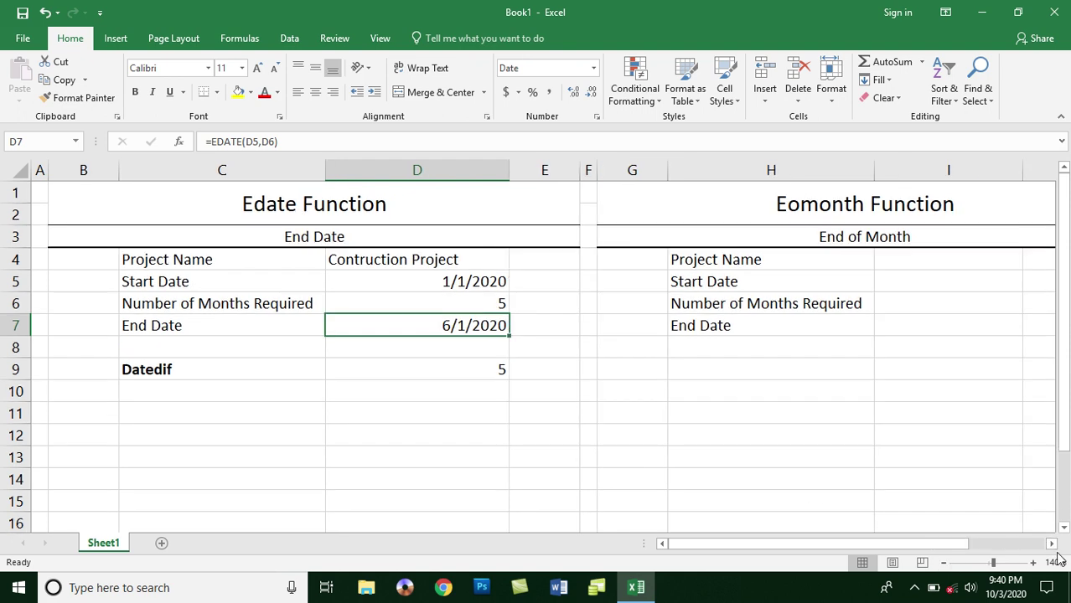
pyautogui.click(1052, 546)
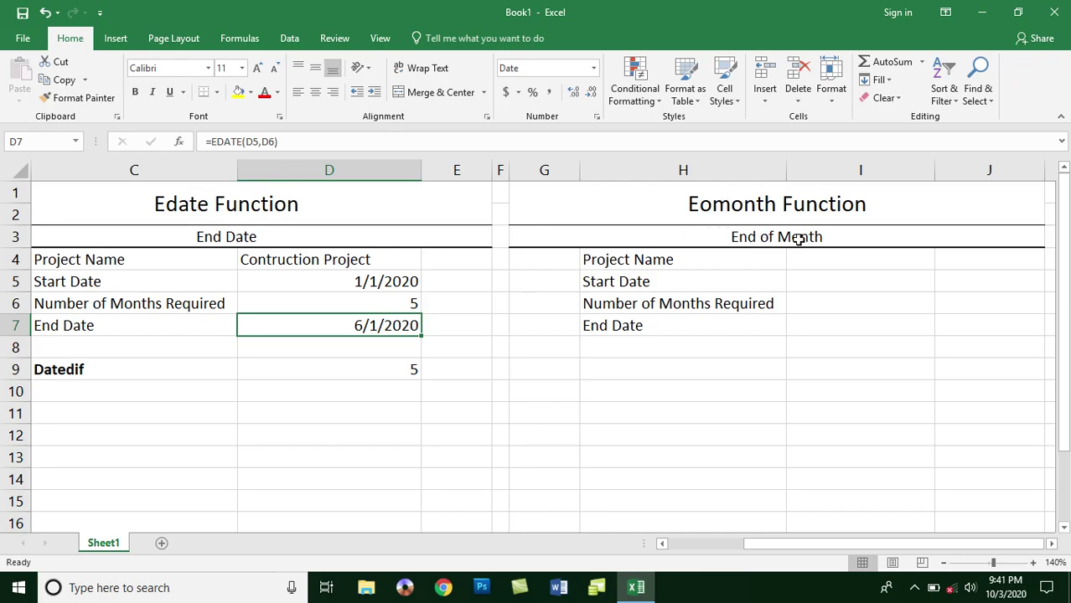
pyautogui.click(334, 283)
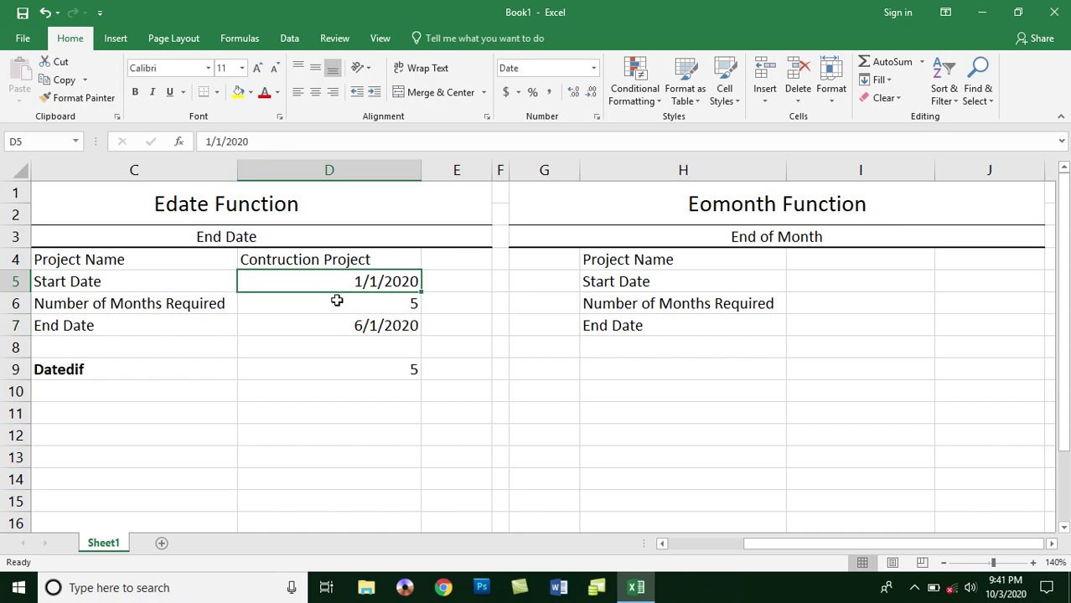
pyautogui.click(336, 302)
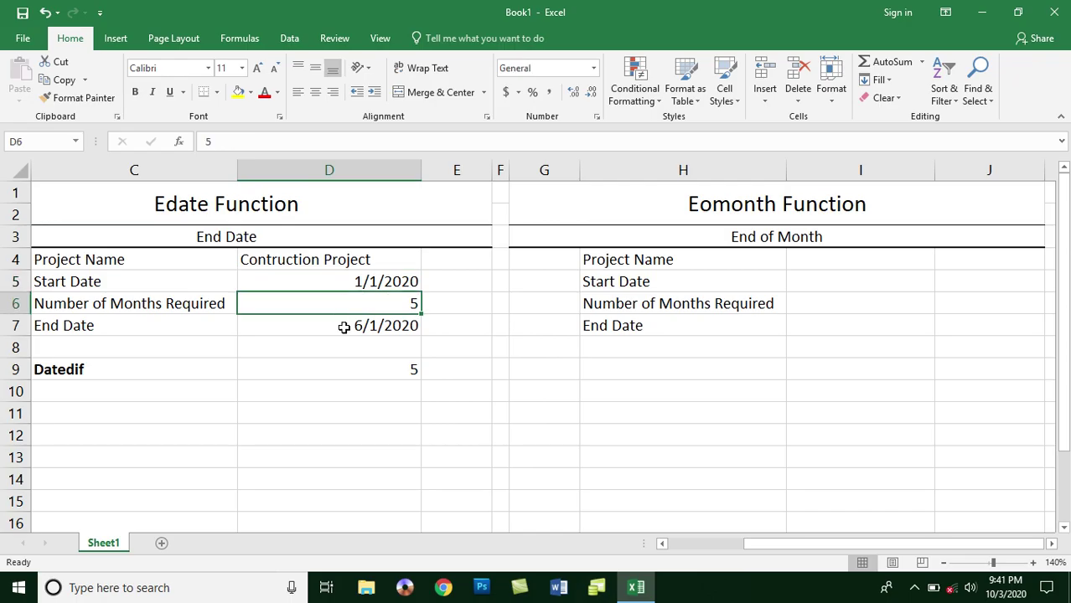
pyautogui.click(343, 328)
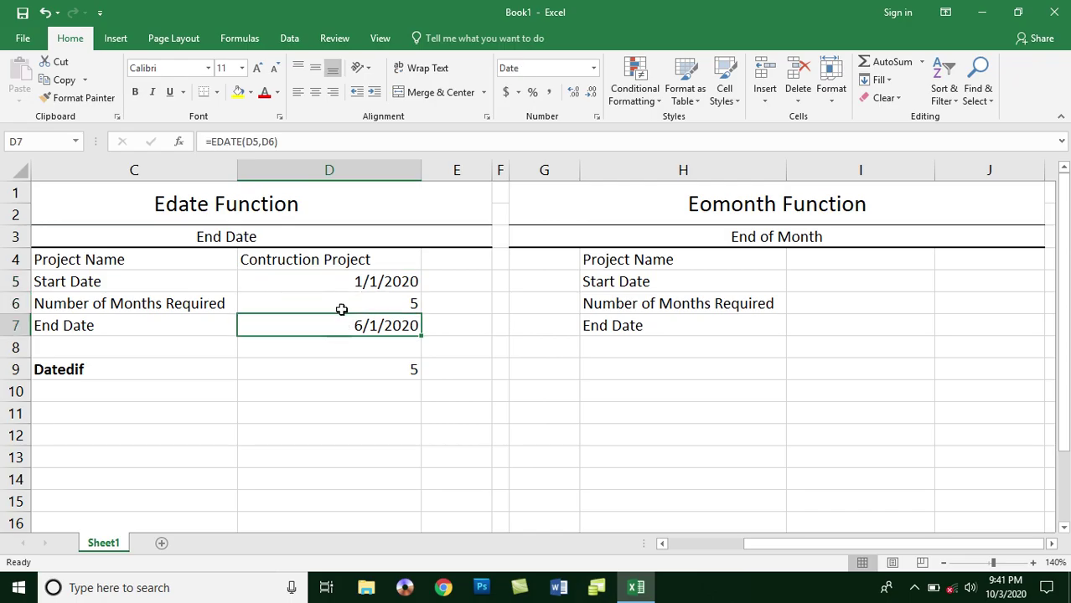
pyautogui.click(344, 282)
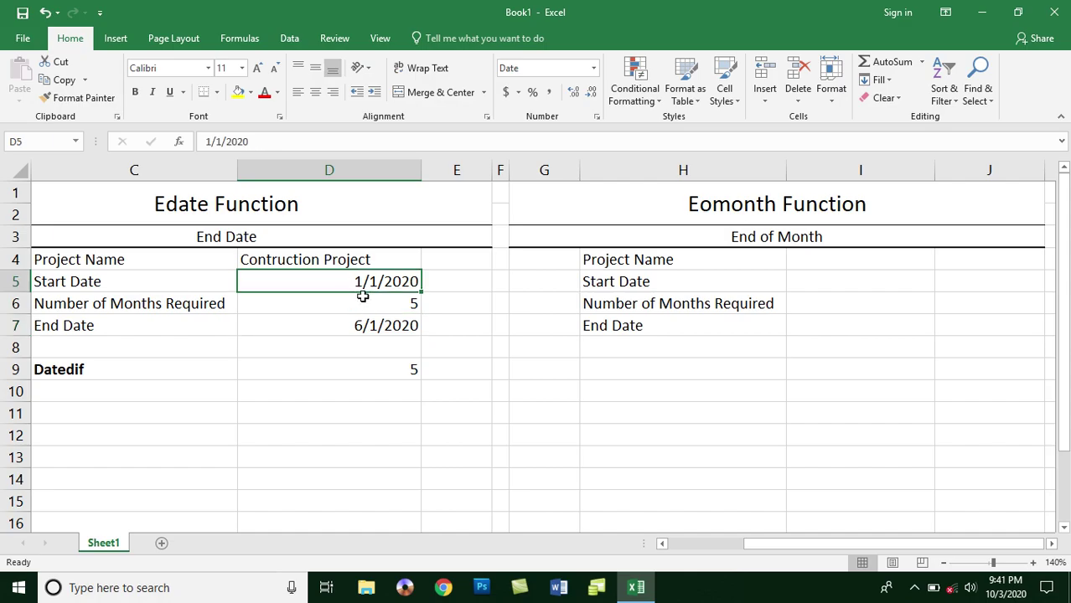
pyautogui.click(364, 304)
pyautogui.click(359, 281)
pyautogui.click(359, 326)
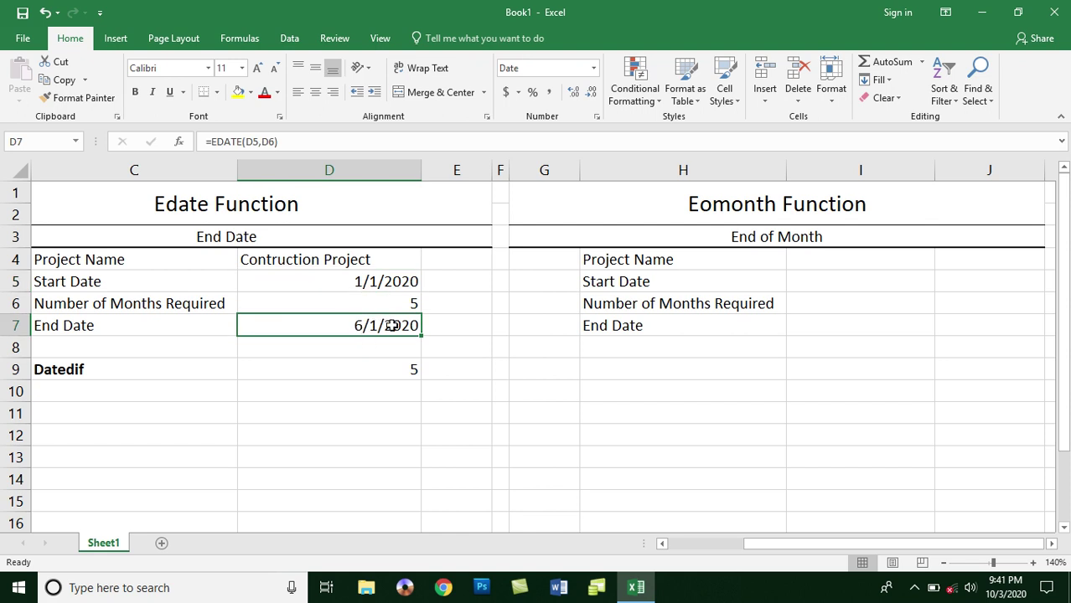
pyautogui.click(379, 282)
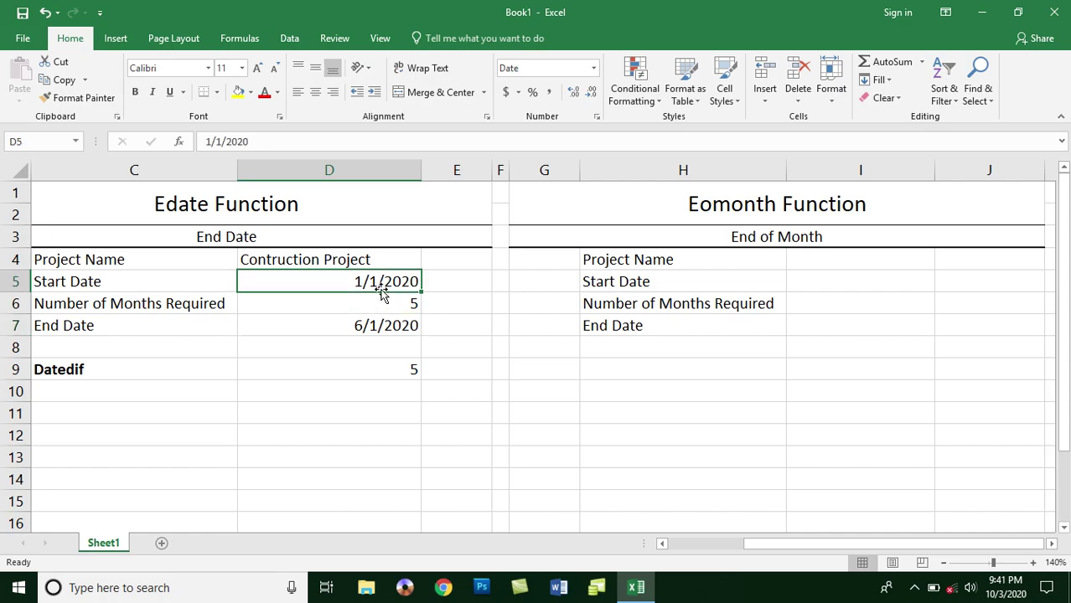
pyautogui.click(355, 326)
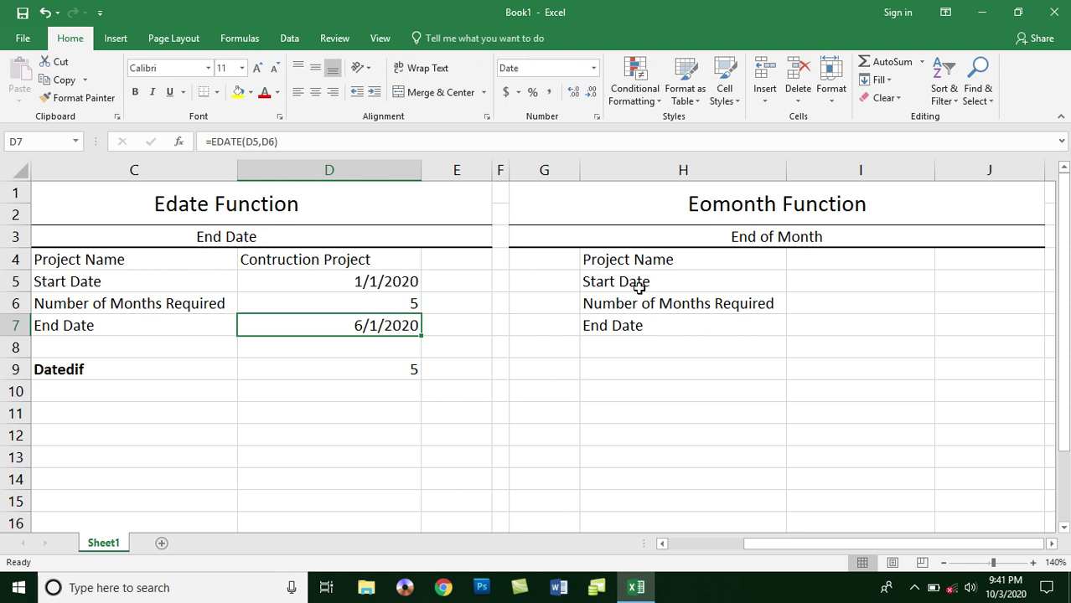
# - Enter "Construction Project" as the project name in cell I4 of the Eomonth table
pyautogui.click(796, 260)
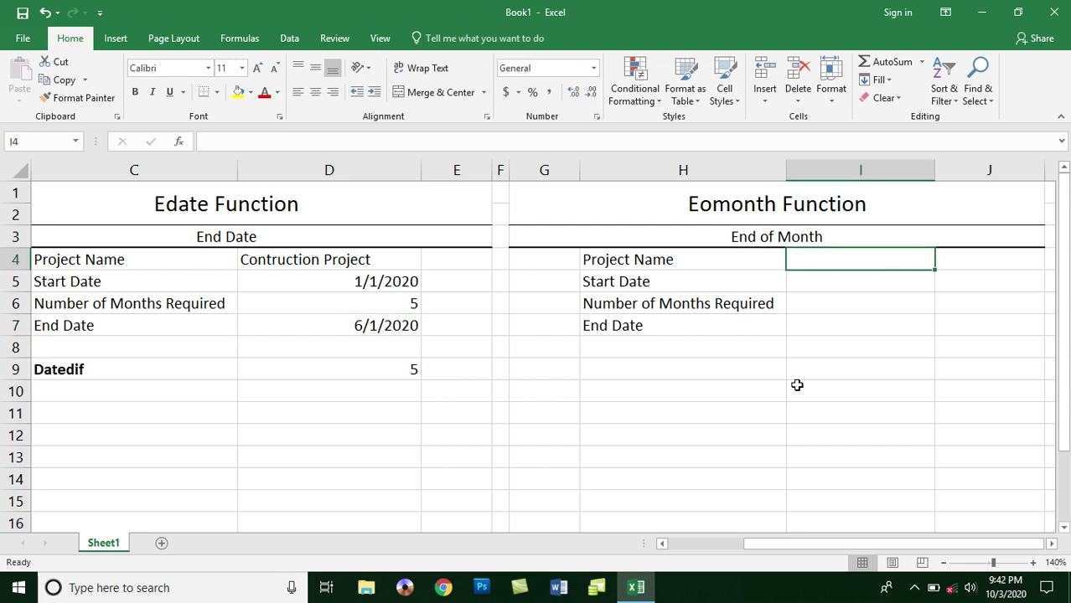
pyautogui.write('Pr')
pyautogui.press('BackSpace')
pyautogui.press('BackSpace')
pyautogui.write('Co')
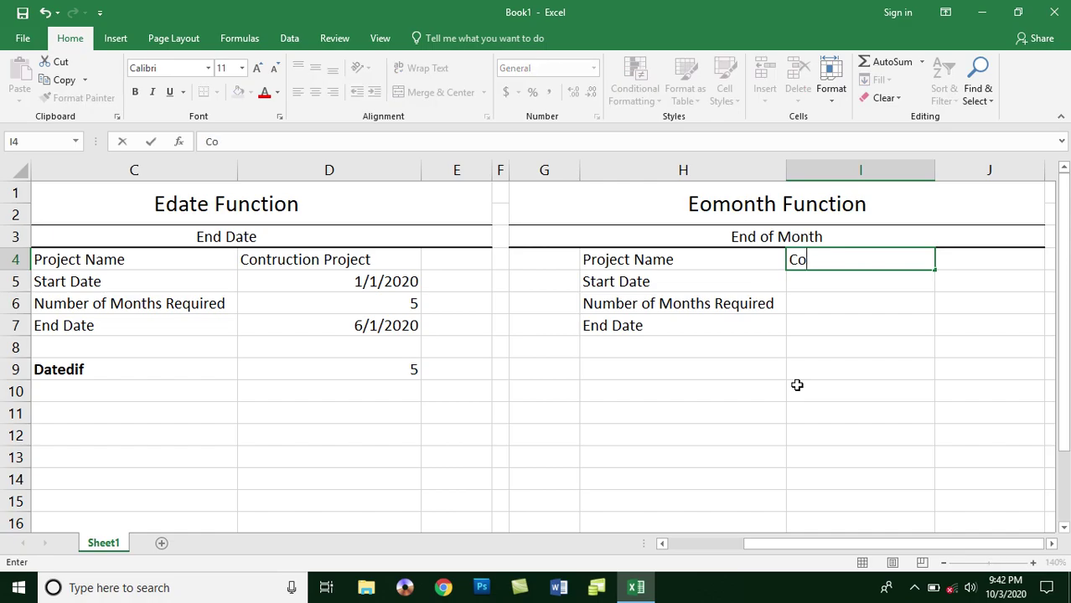
pyautogui.write('nstructio')
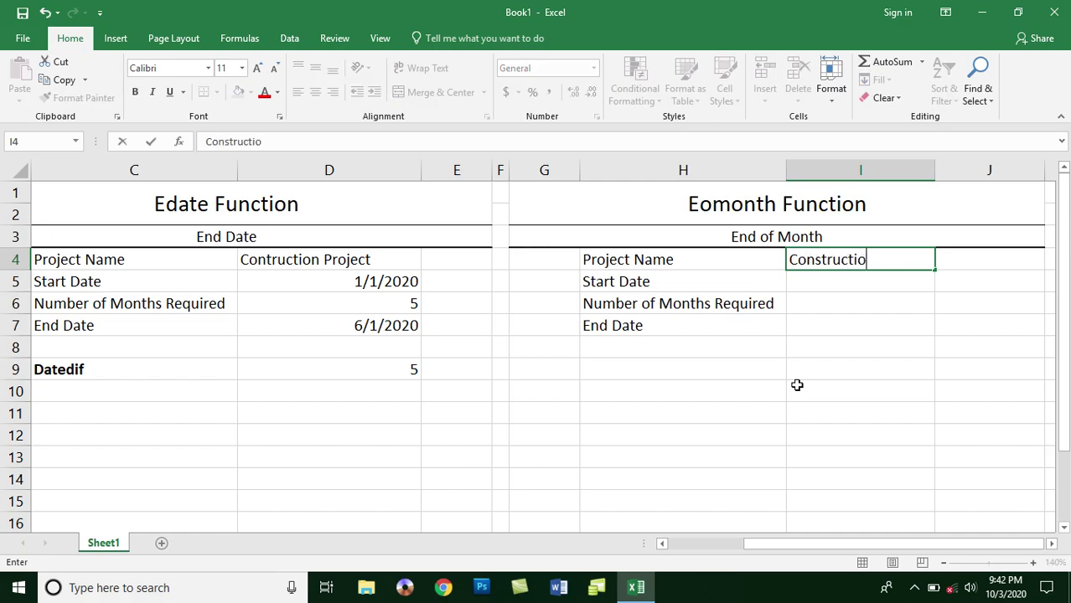
pyautogui.write('n Proj')
pyautogui.press('BackSpace')
pyautogui.press('BackSpace')
pyautogui.press('BackSpace')
pyautogui.press('BackSpace')
pyautogui.write('Project')
pyautogui.press('Return')
# - Enter the start date 1/1/2020 in cell I5 and 9 as the number of months required in cell I6
pyautogui.write('1')
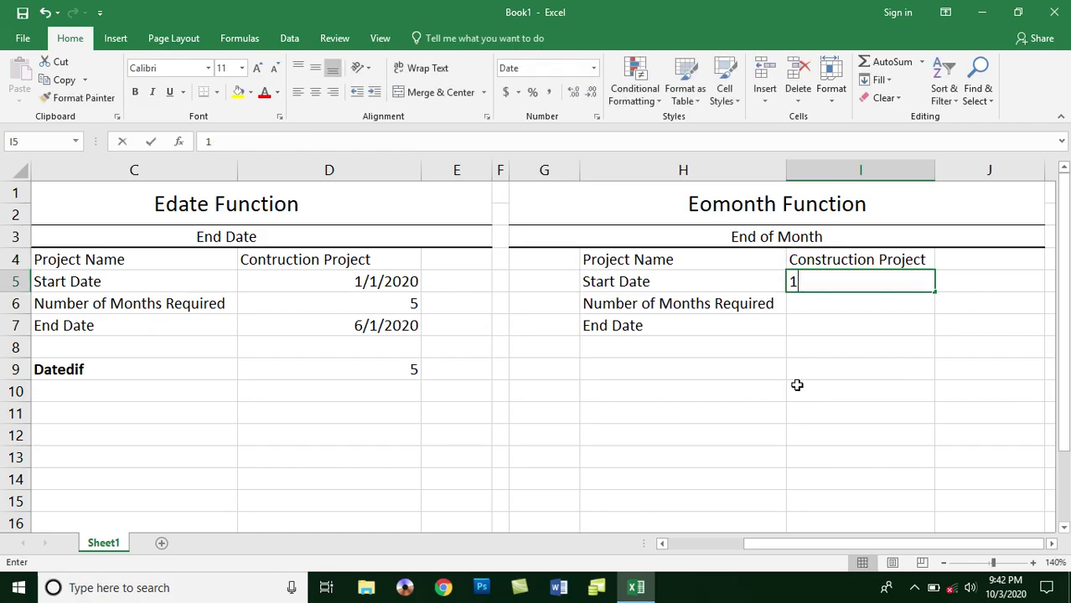
pyautogui.write('/1/2010')
pyautogui.press('BackSpace')
pyautogui.press('BackSpace')
pyautogui.write('20')
pyautogui.press('Return')
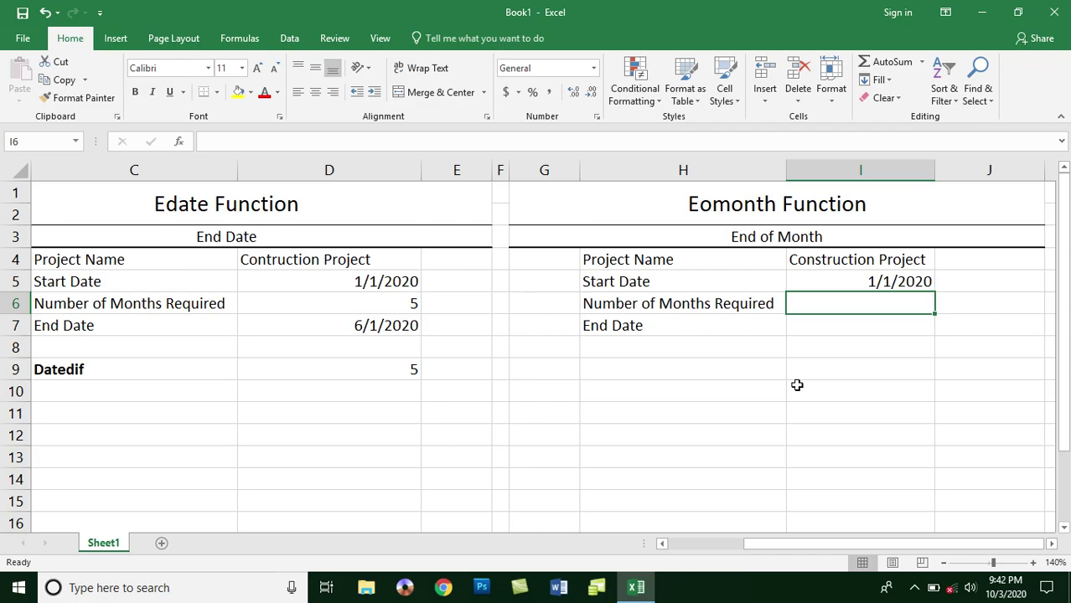
pyautogui.write('9')
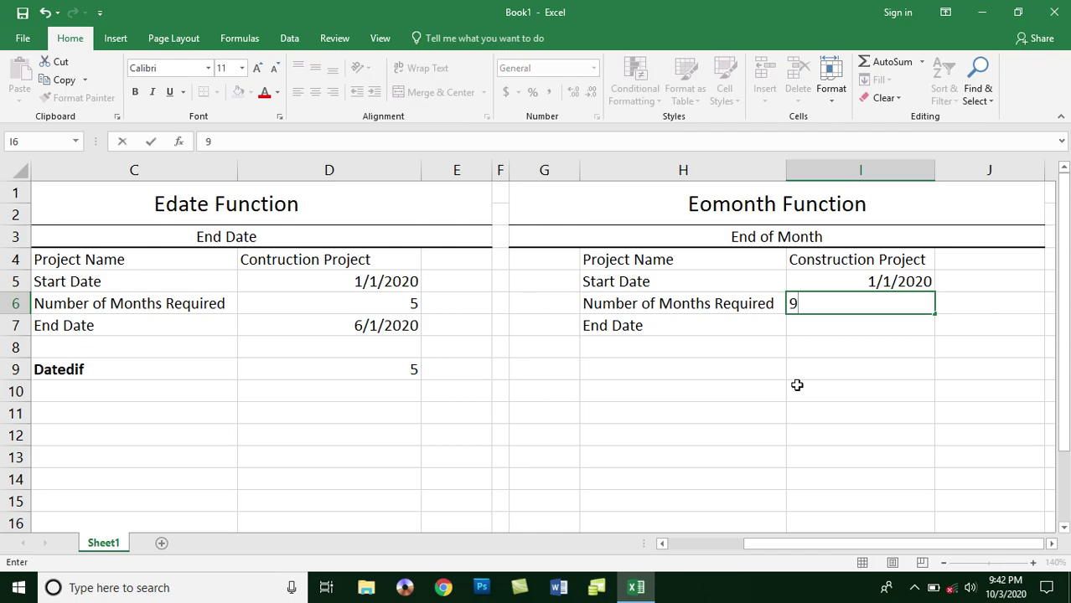
pyautogui.press('Return')
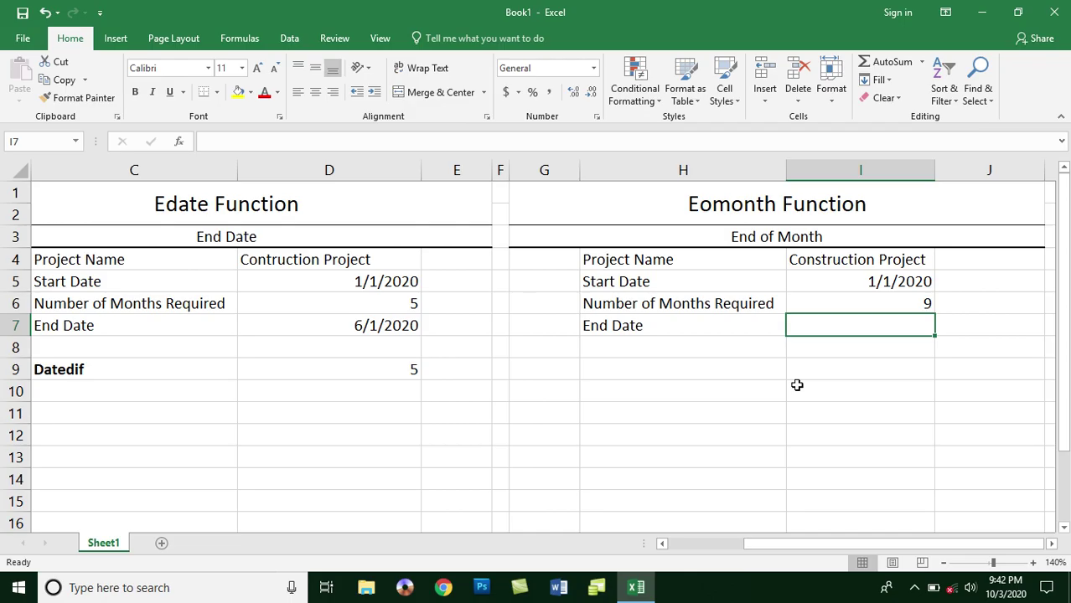
# - Enter the formula =EDATE(I5,I6) in cell I7 as the end date of the Eomonth table
pyautogui.write('=edate')
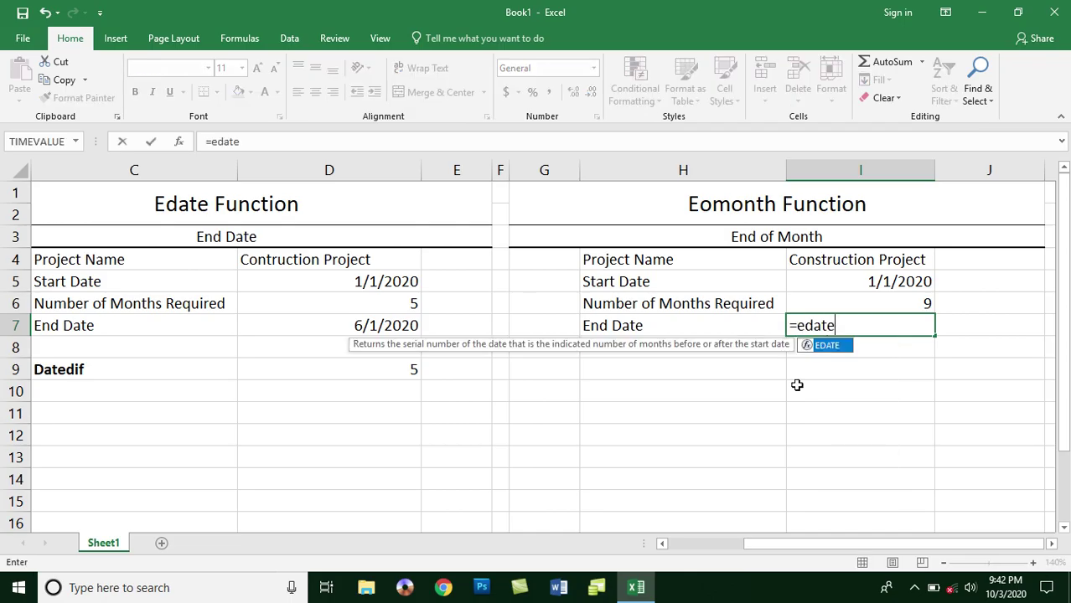
pyautogui.press('Tab')
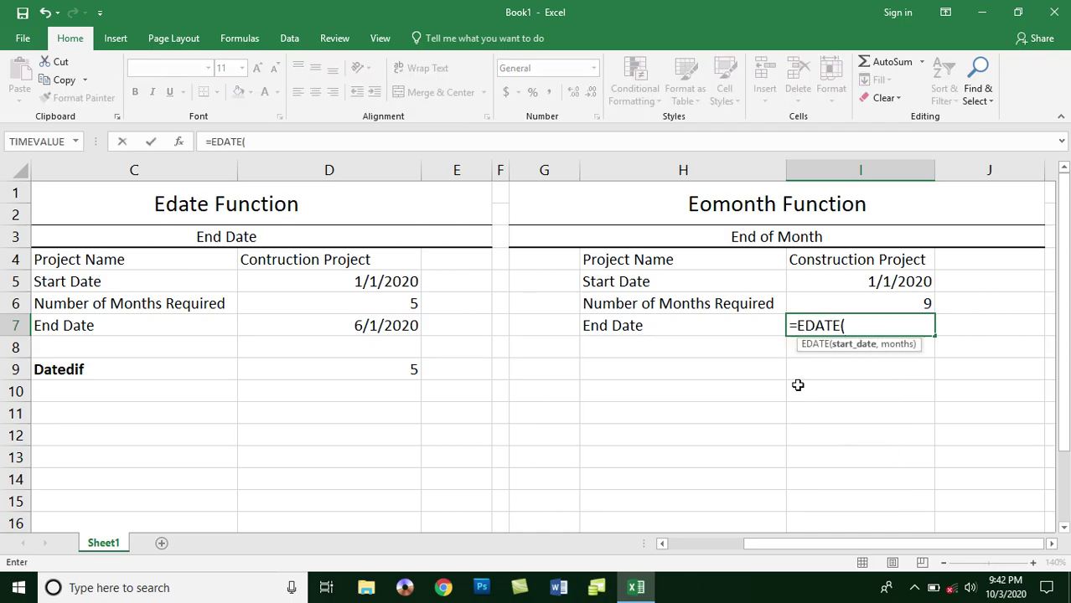
pyautogui.click(853, 280)
pyautogui.write(',')
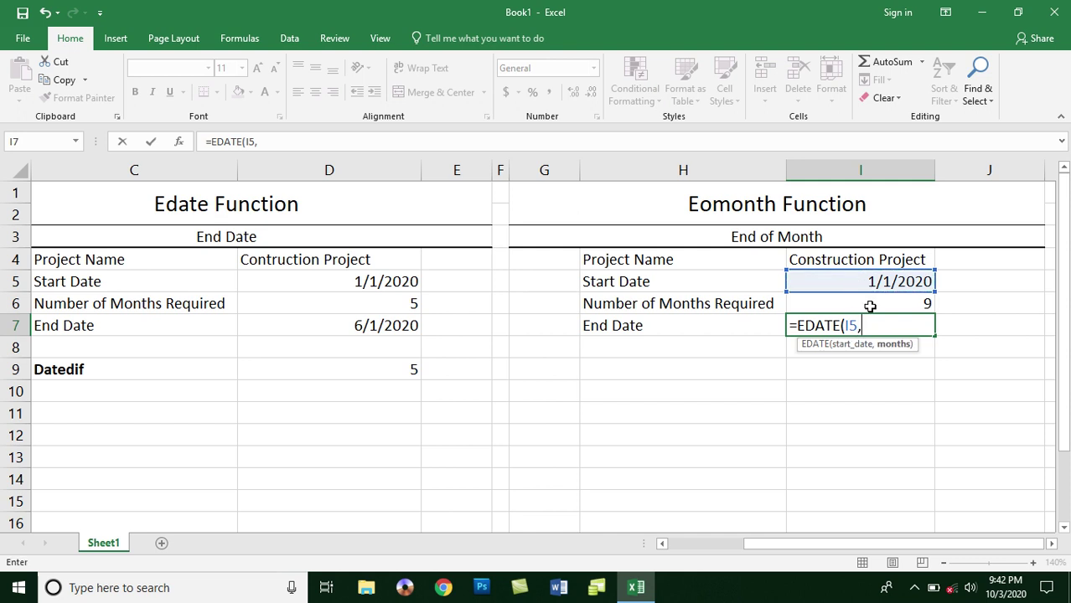
pyautogui.click(866, 303)
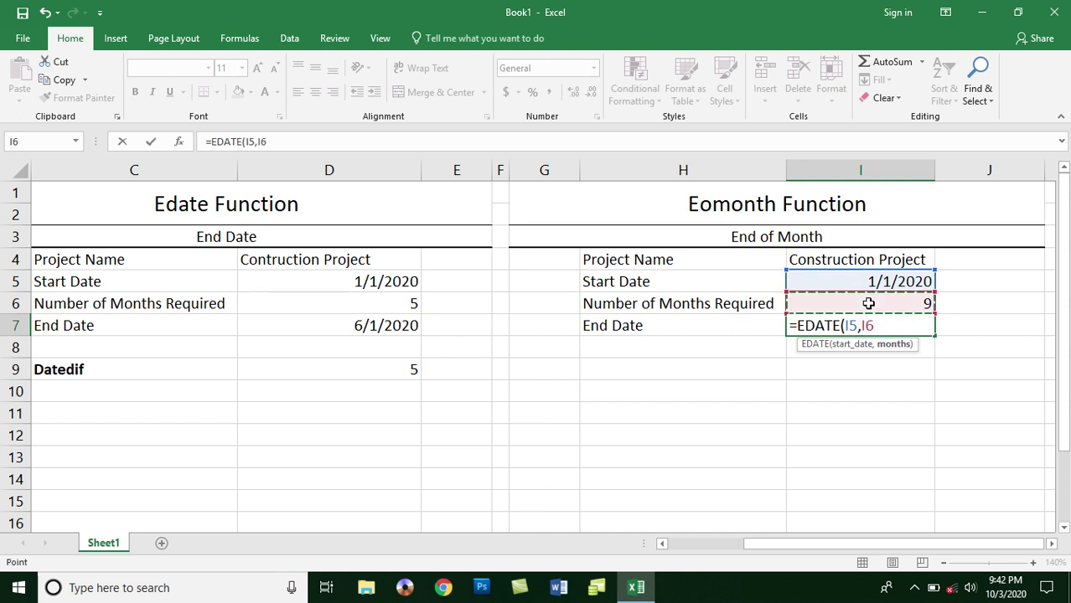
pyautogui.write(')')
pyautogui.press('Return')
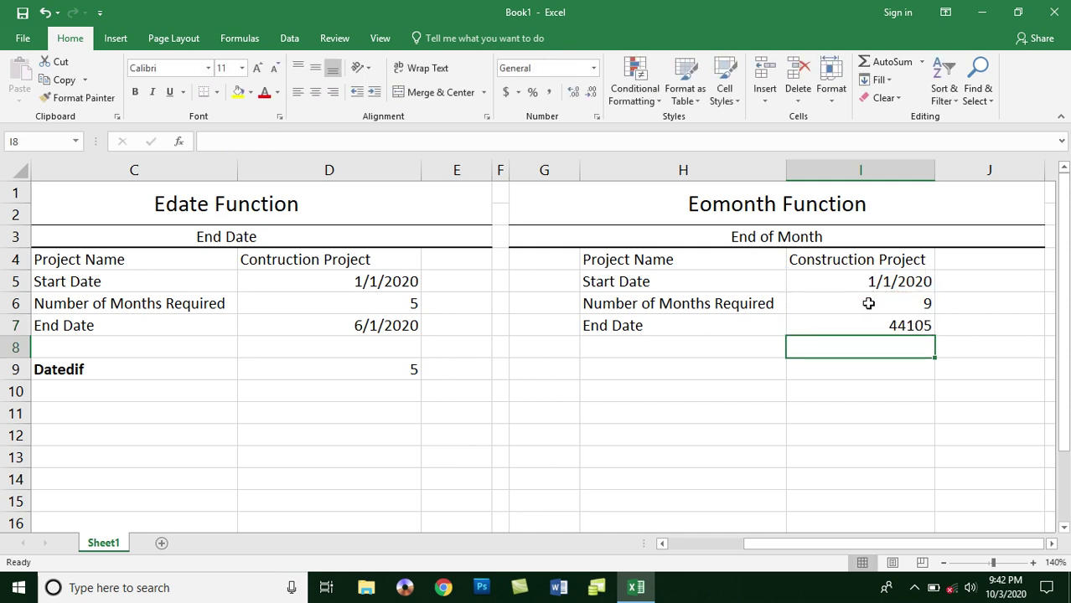
# - Format the EDATE result in cell I7 as a Short Date
pyautogui.click(837, 321)
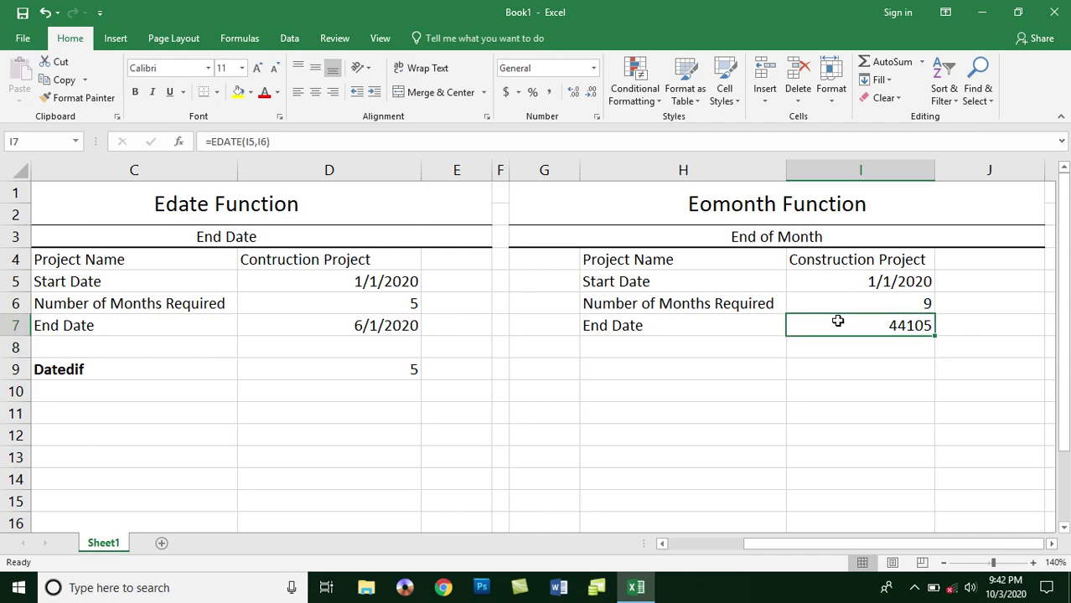
pyautogui.click(593, 68)
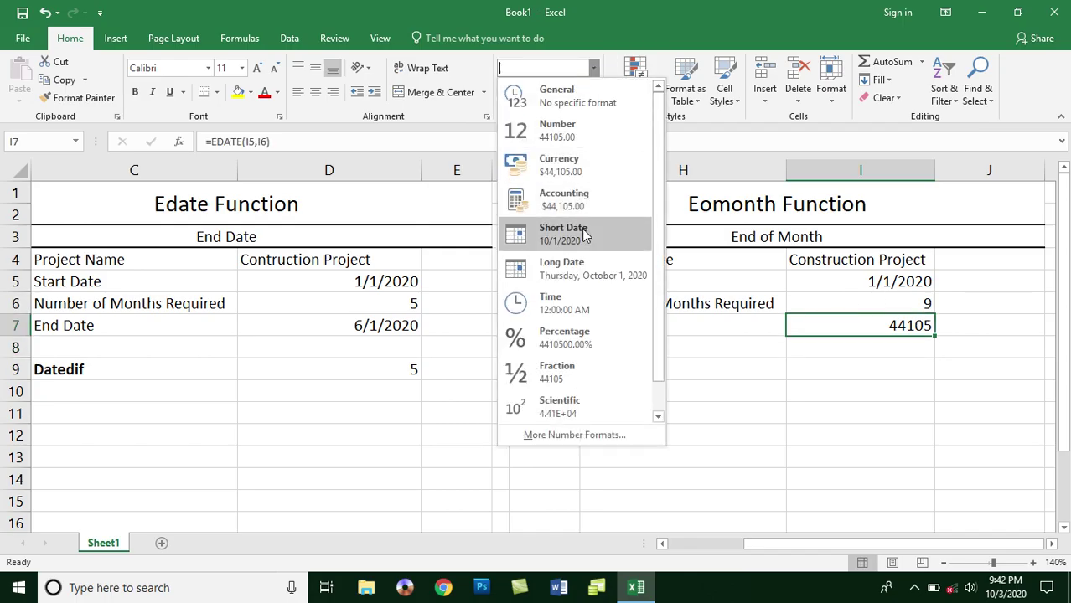
pyautogui.click(580, 235)
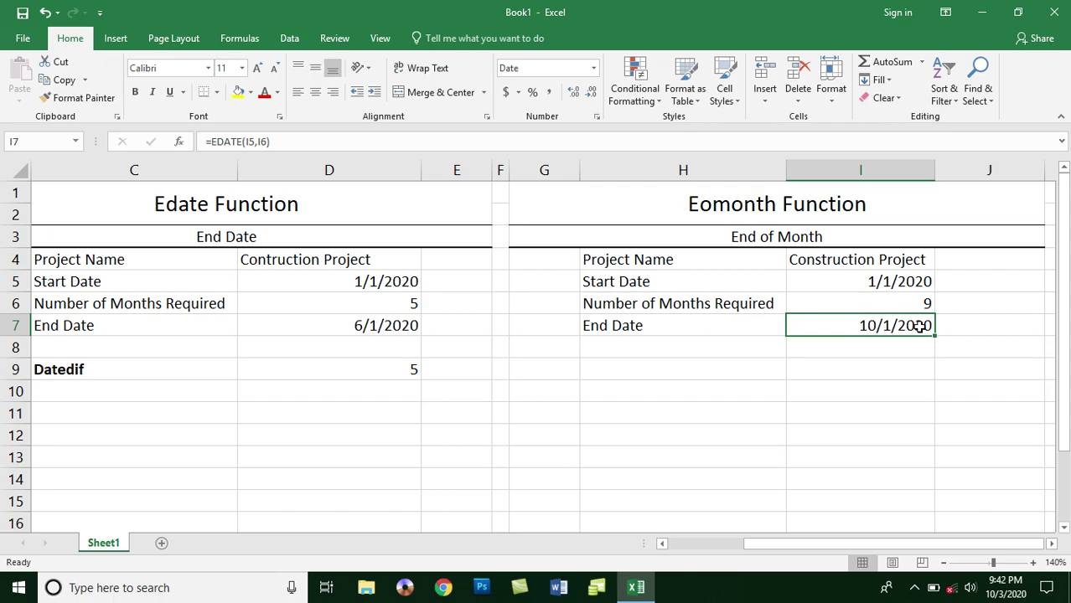
# - Enter the formula =EOMONTH(I5,I6) in cell I8, directly below the EDATE end date
pyautogui.click(883, 349)
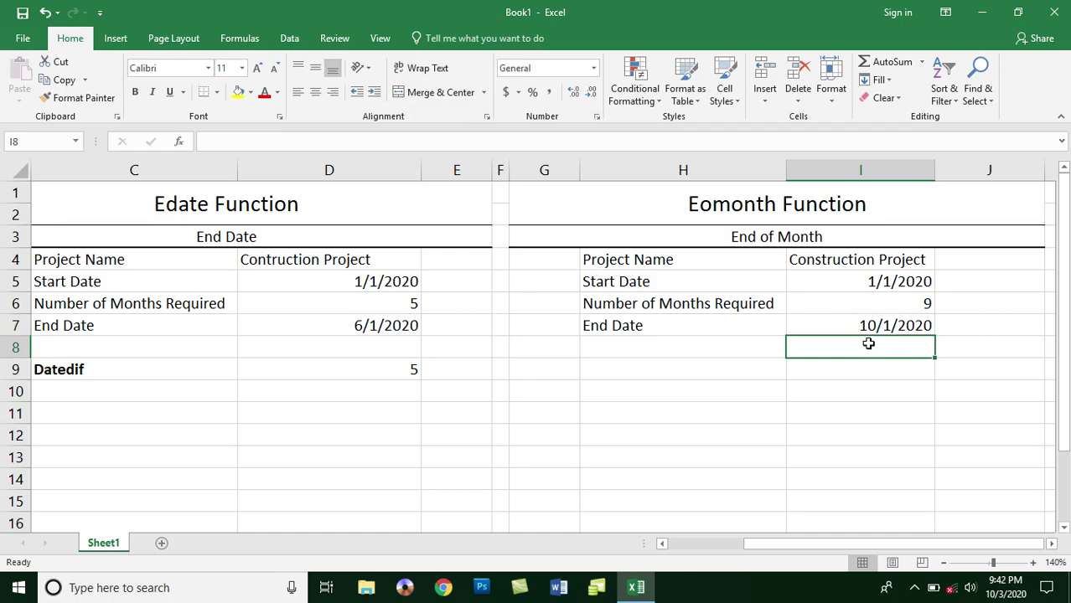
pyautogui.write('=eo')
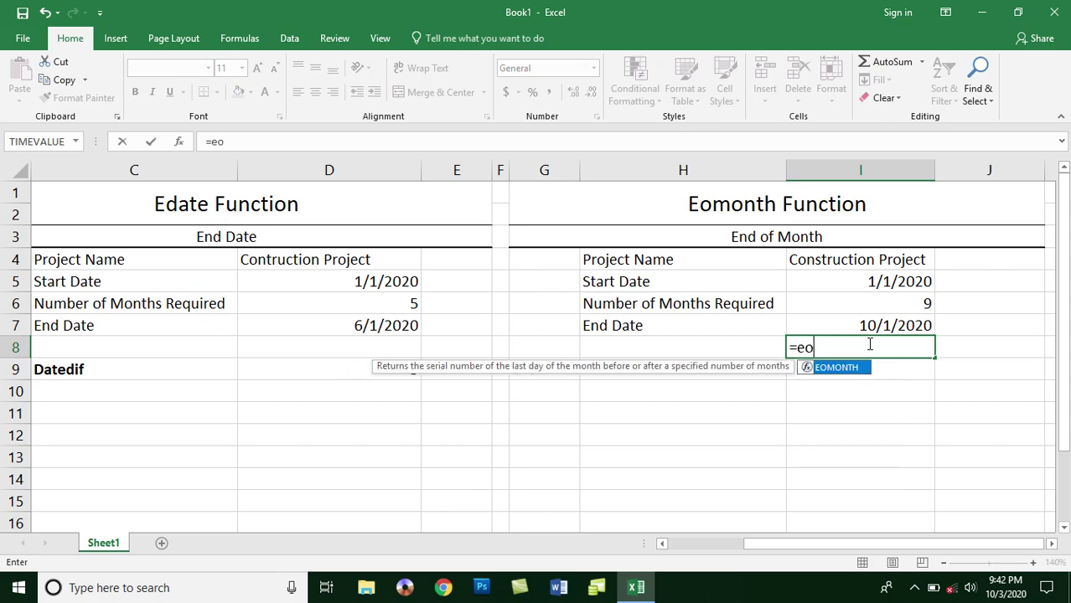
pyautogui.press('Tab')
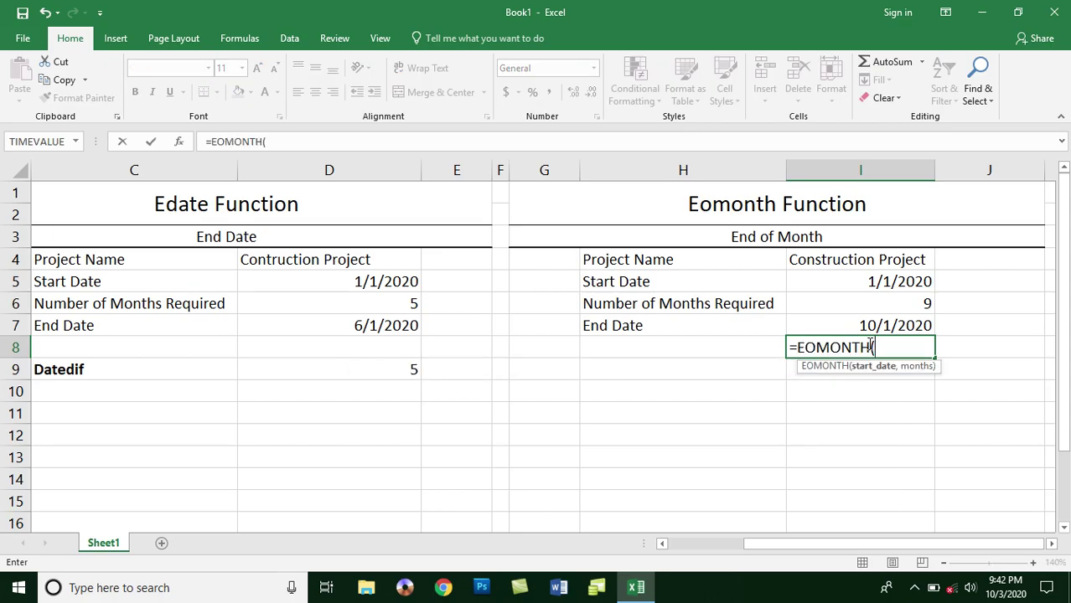
pyautogui.click(878, 284)
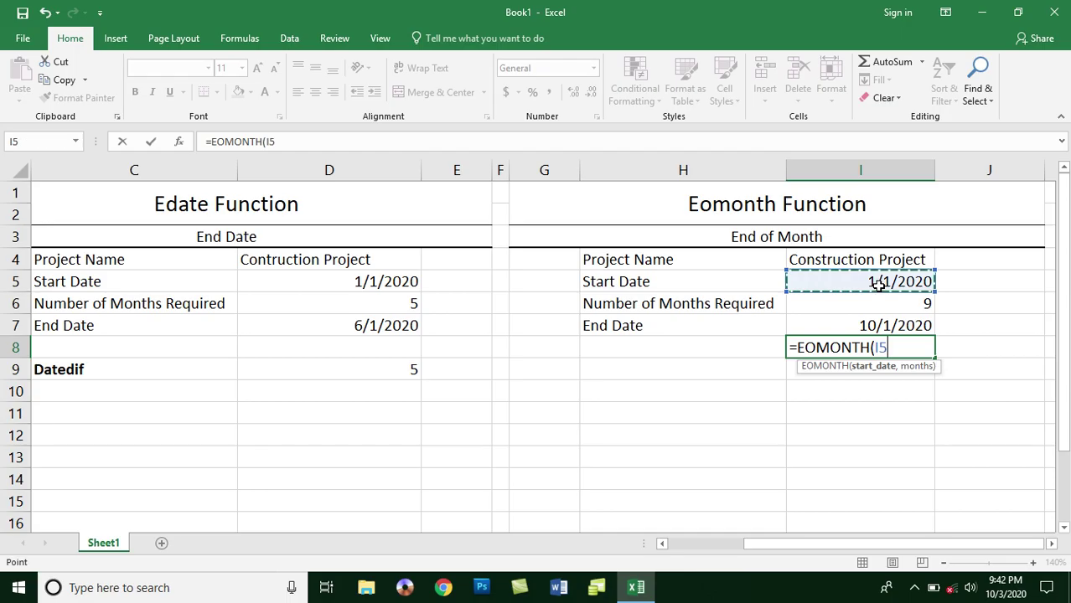
pyautogui.write(',')
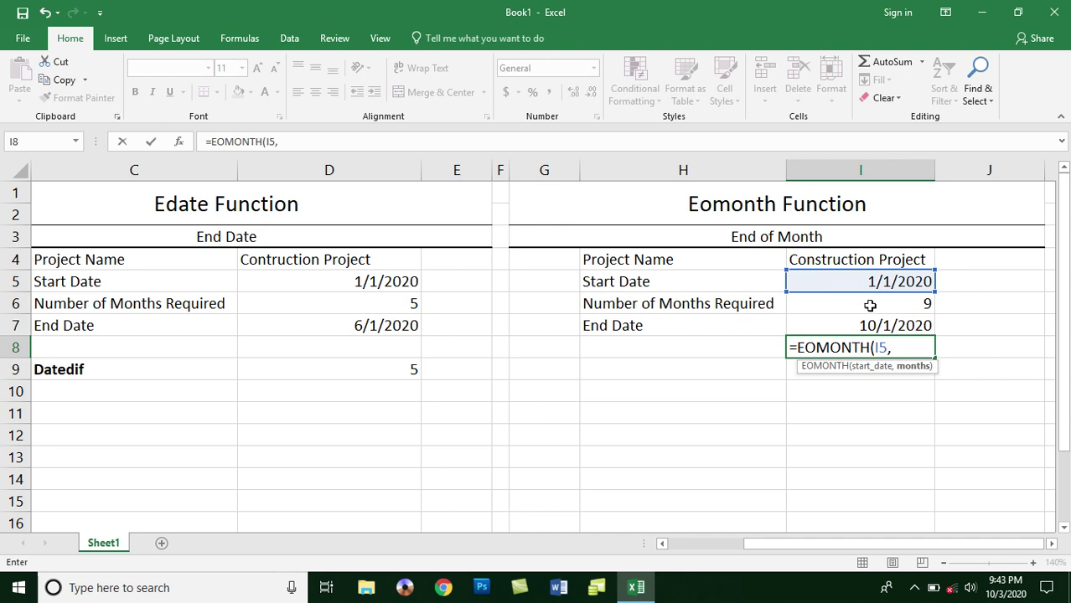
pyautogui.click(870, 305)
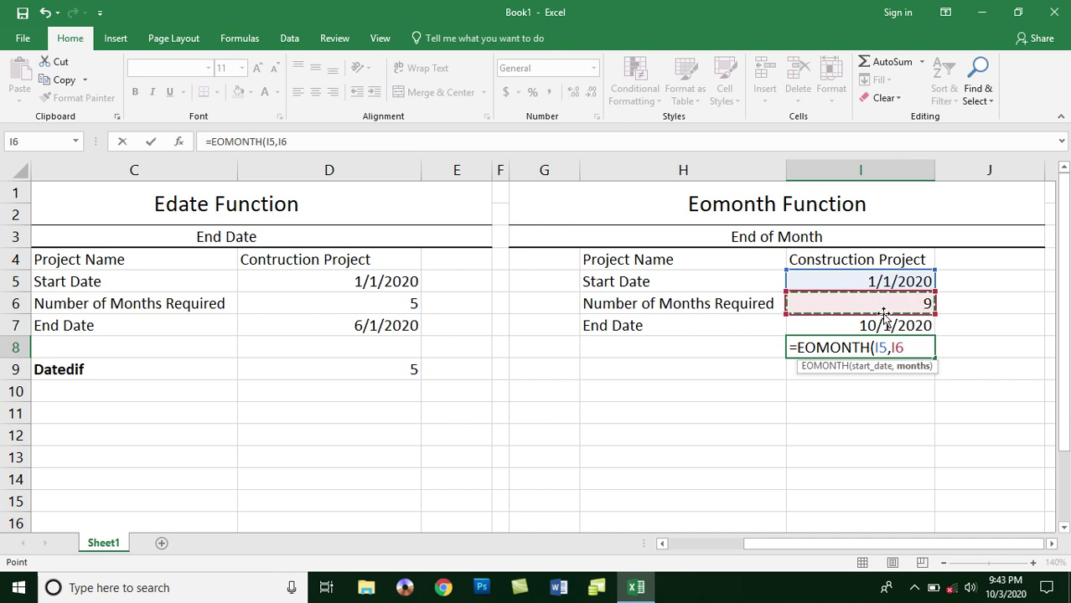
pyautogui.write(')')
pyautogui.press('Return')
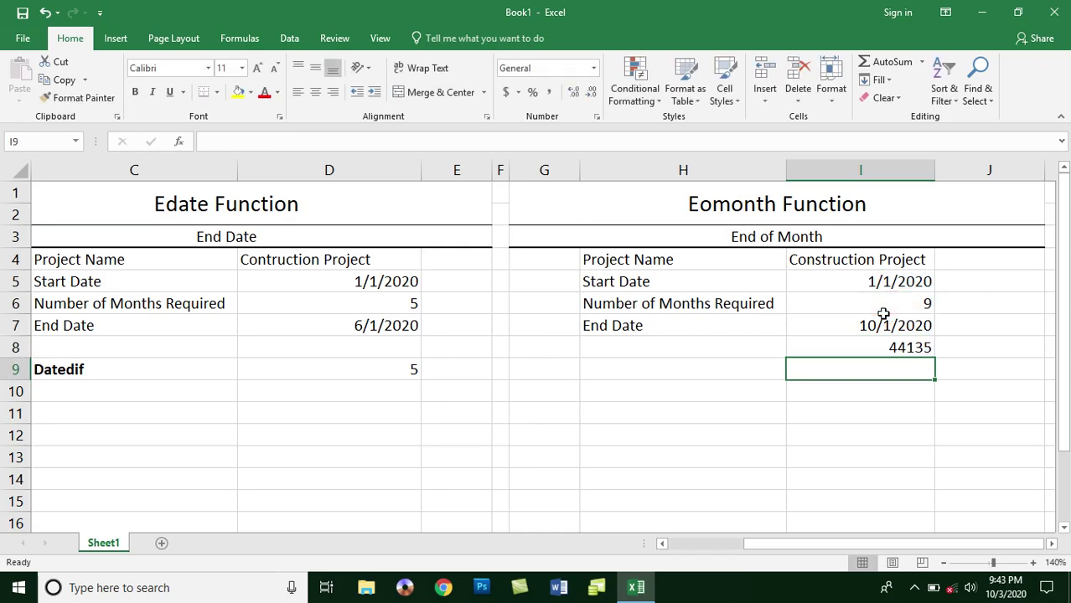
# - Format the EOMONTH result in cell I8 as a Short Date
pyautogui.click(871, 343)
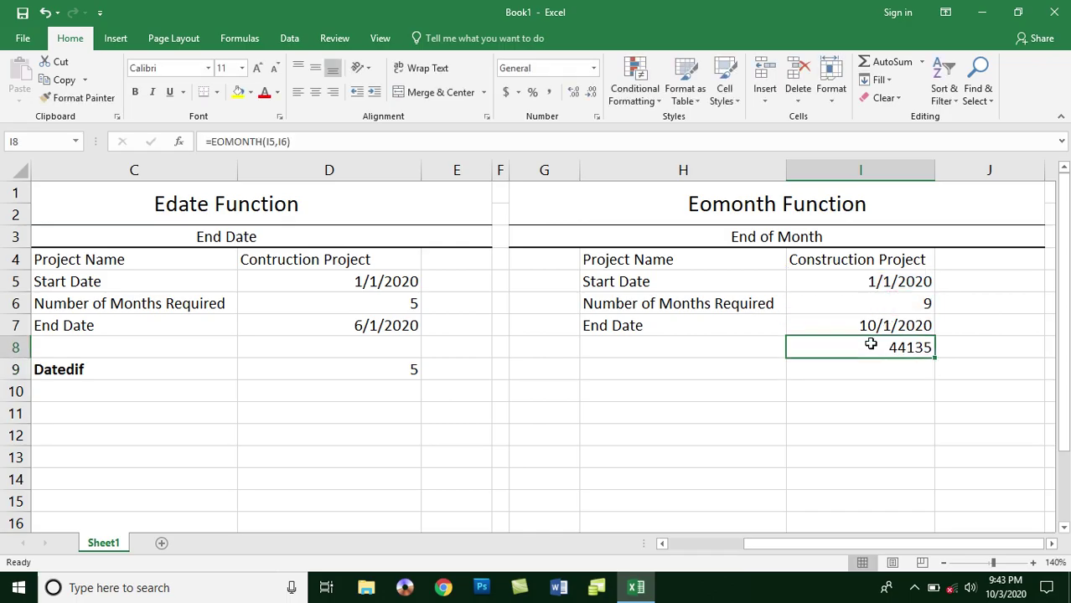
pyautogui.click(593, 69)
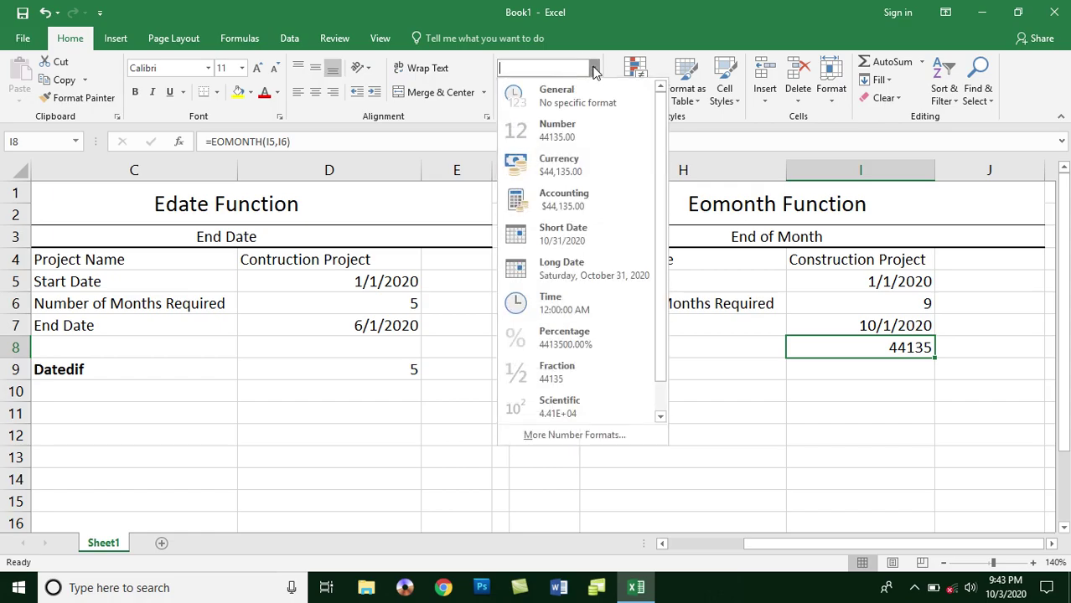
pyautogui.click(589, 235)
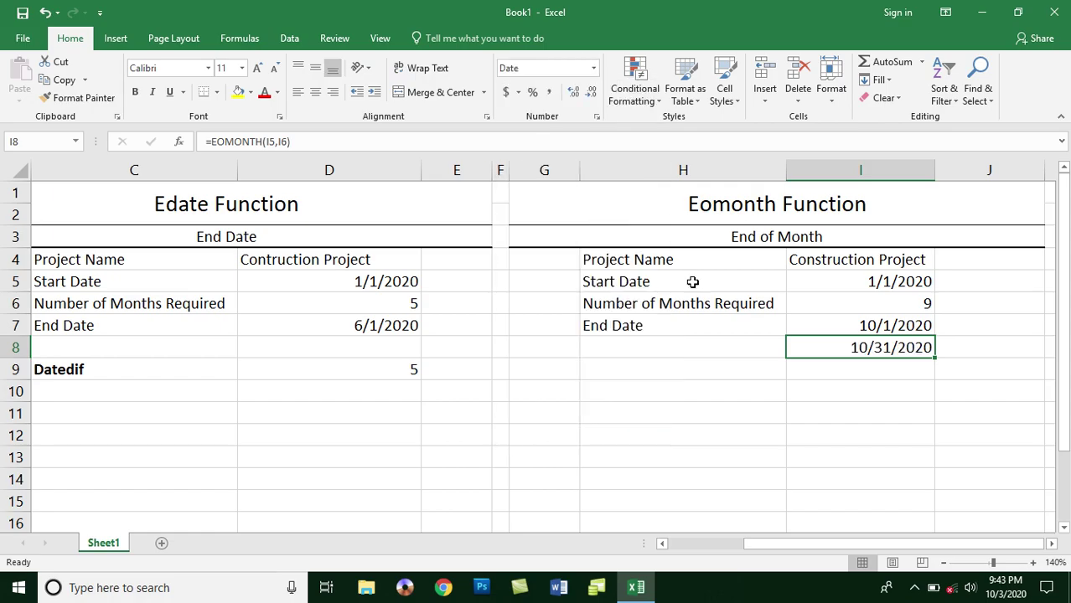
# - Review the start date and months in I5 and I6, and check the last days of October and September 2020 in the system calendar
pyautogui.click(884, 281)
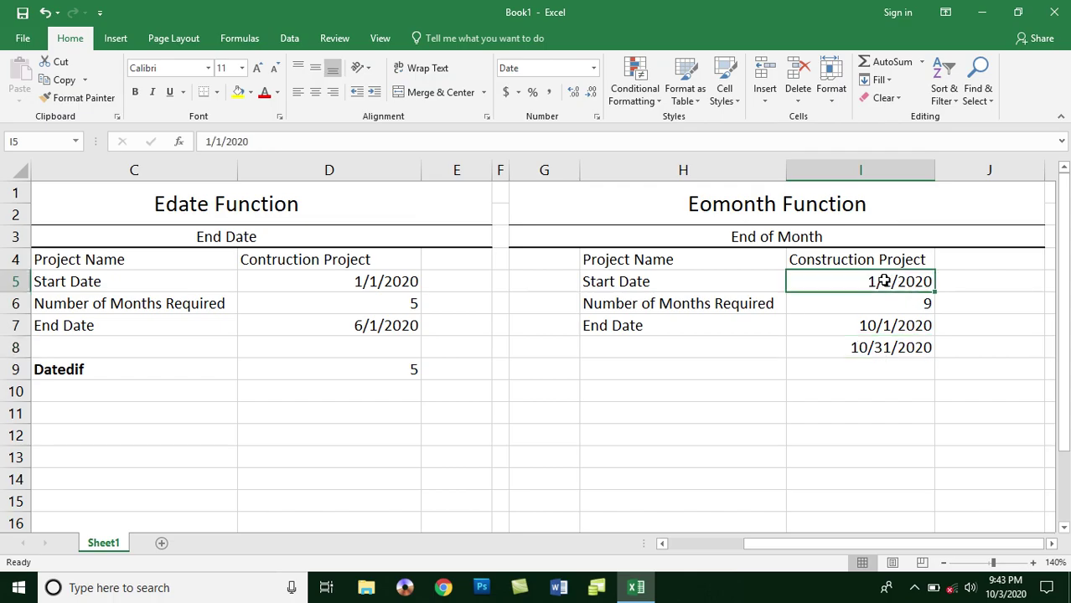
pyautogui.click(891, 306)
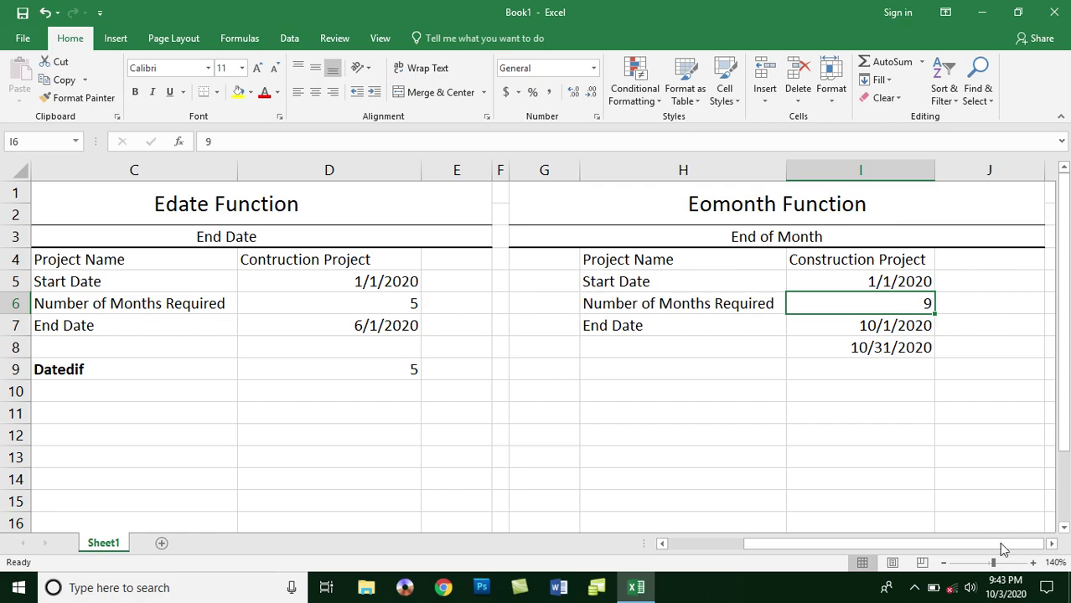
pyautogui.click(1015, 593)
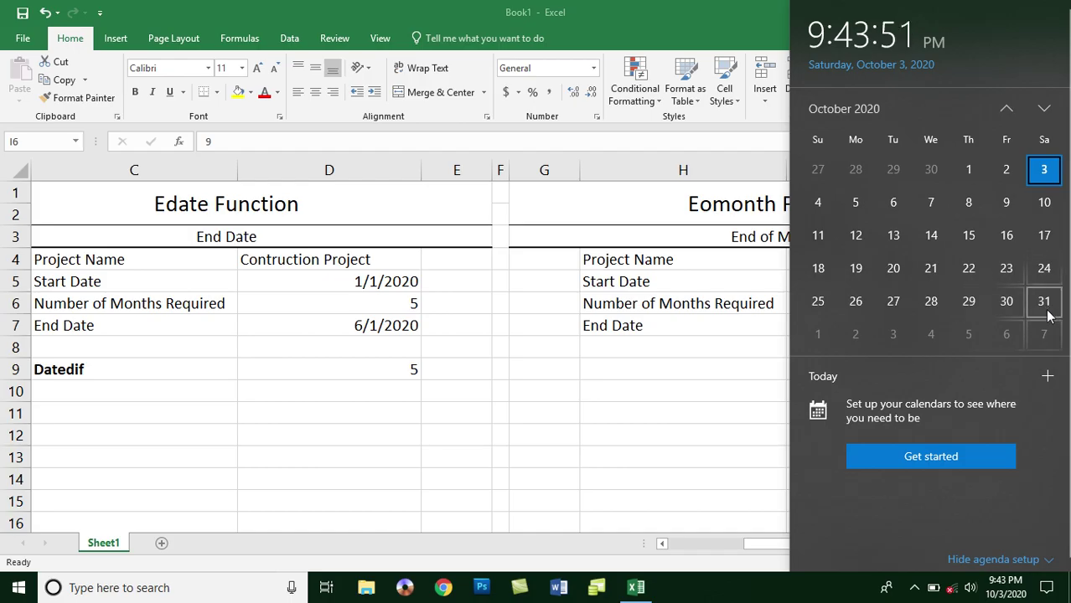
pyautogui.click(1006, 109)
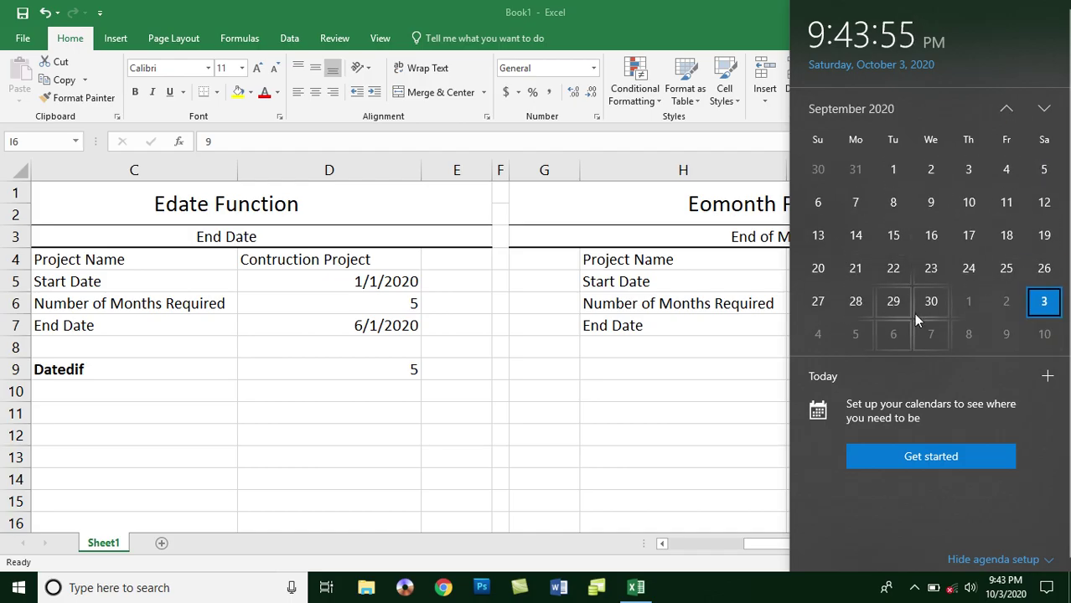
pyautogui.click(662, 362)
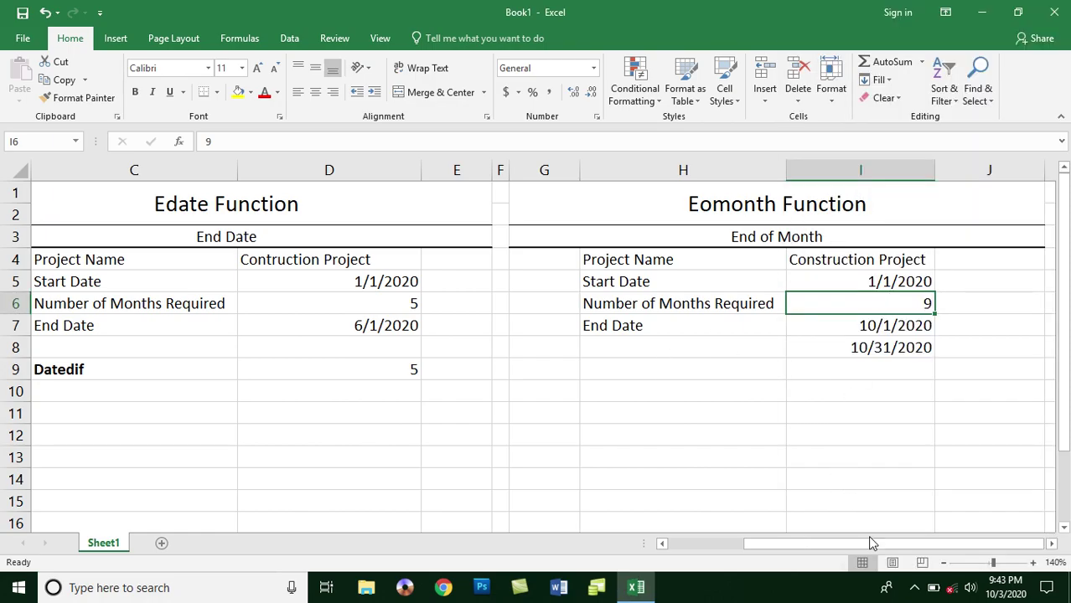
# - Set the number of months required in cell I6 to 8, and minimize the workbook after checking the end-of-month date in I8
pyautogui.write('8')
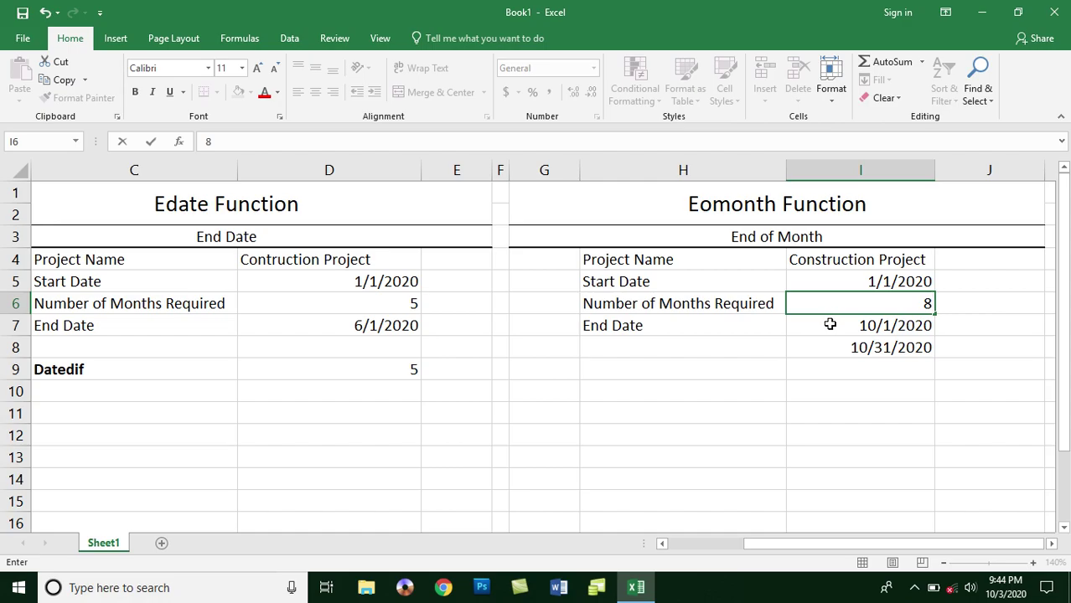
pyautogui.press('Return')
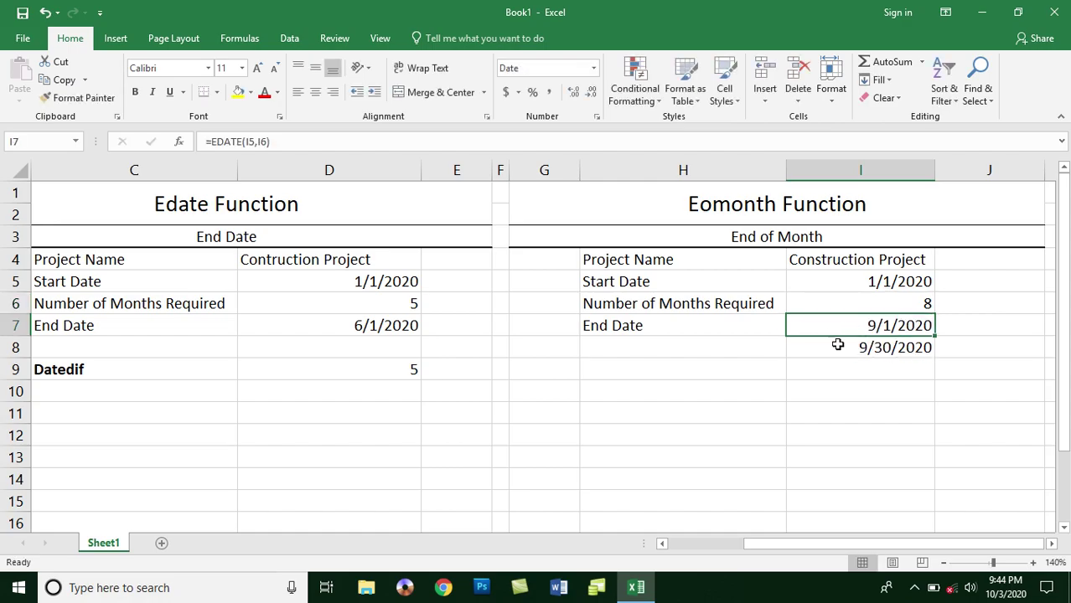
pyautogui.click(838, 348)
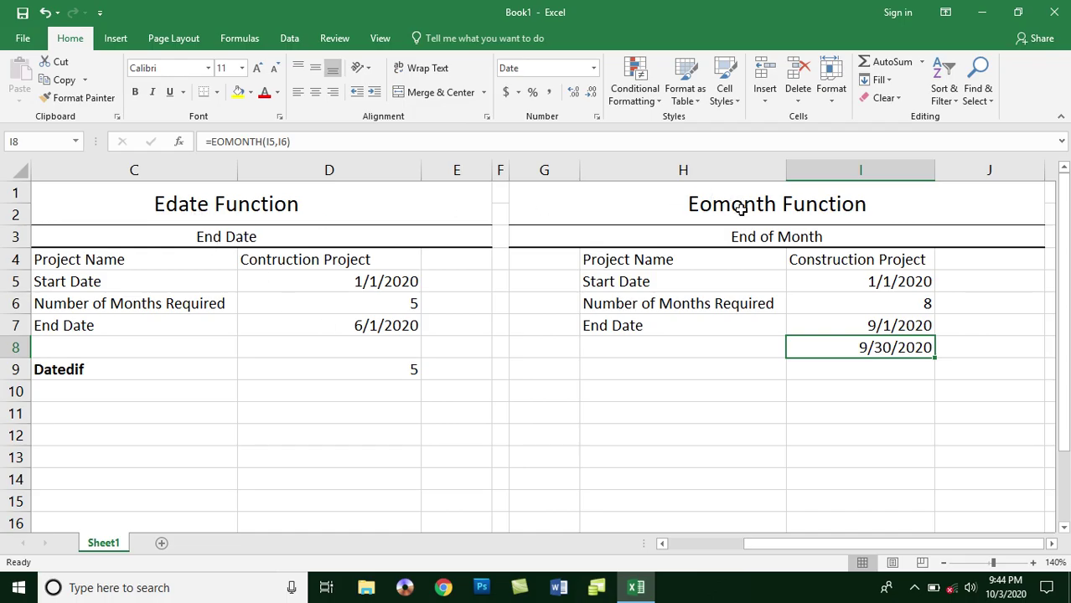
pyautogui.click(635, 590)
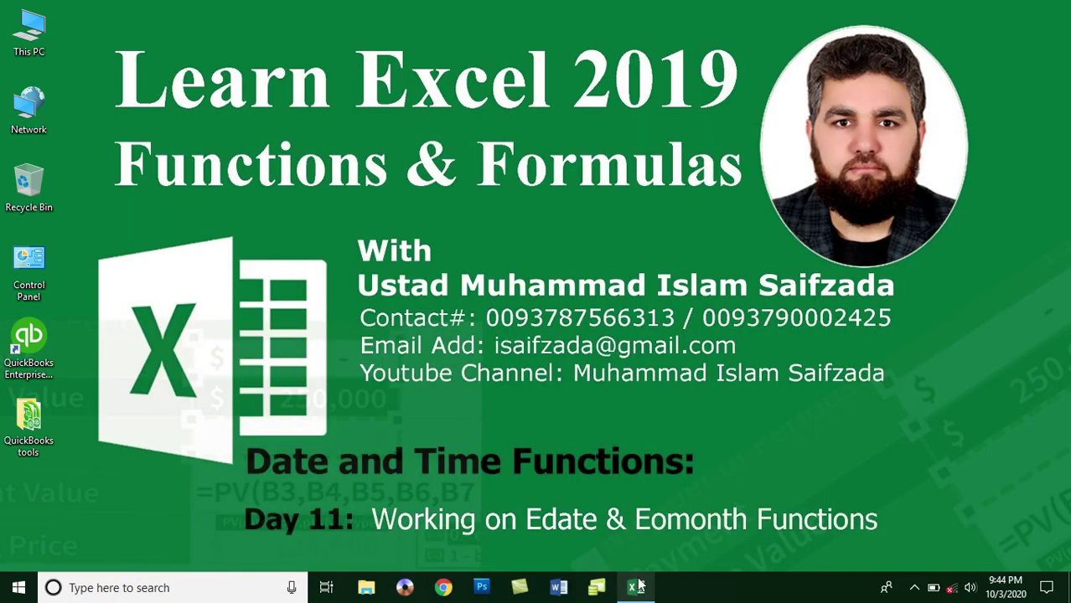